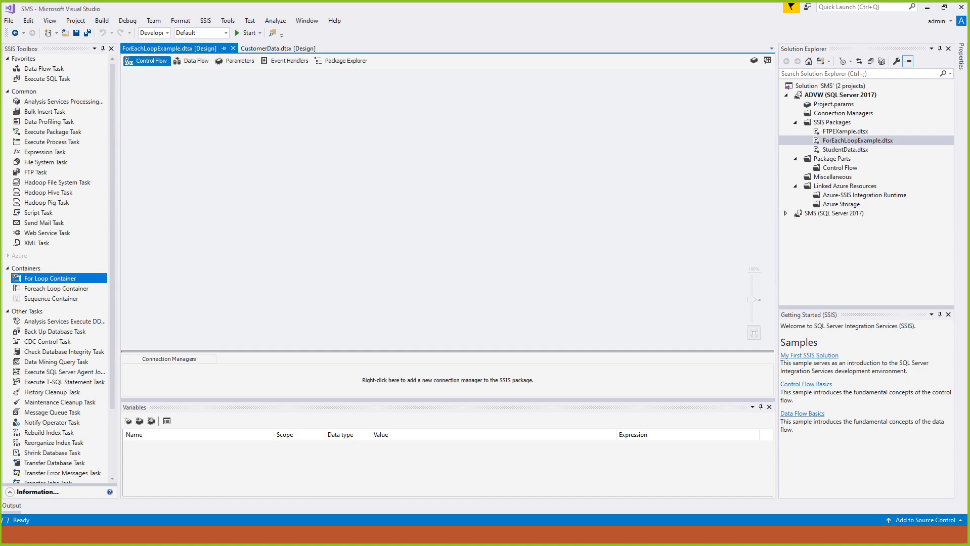
Add a Foreach Loop Container to the control flow of the ForEachLoopExample package.
left_click(56, 289)
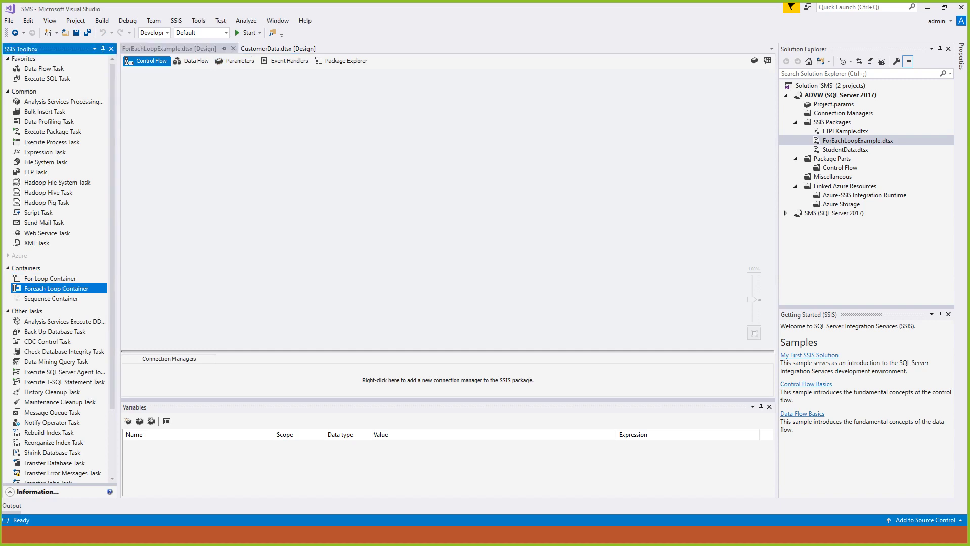
left_click_drag(56, 288, 225, 174)
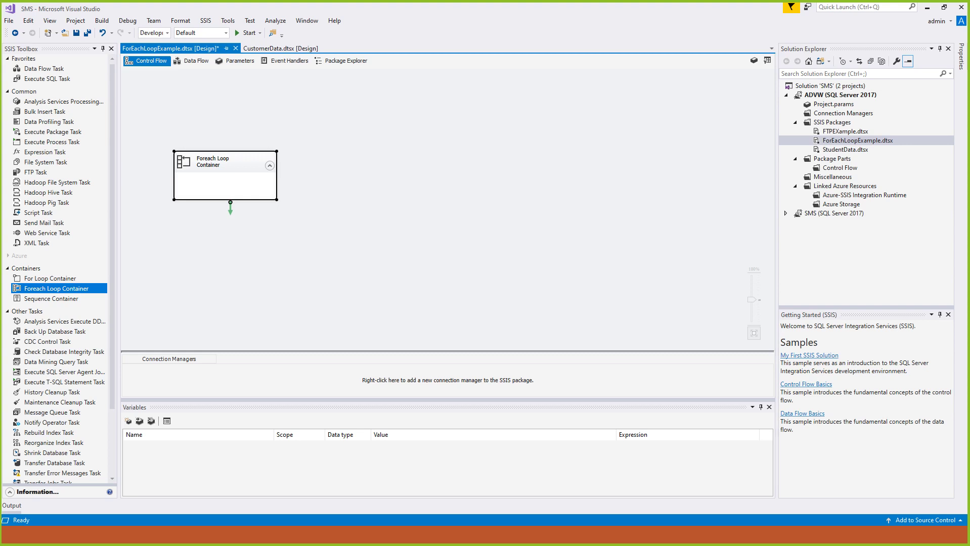
Switch to the File Explorer window of the DS folder, examine its student CSV files, and return to Visual Studio.
key("alt+Tab")
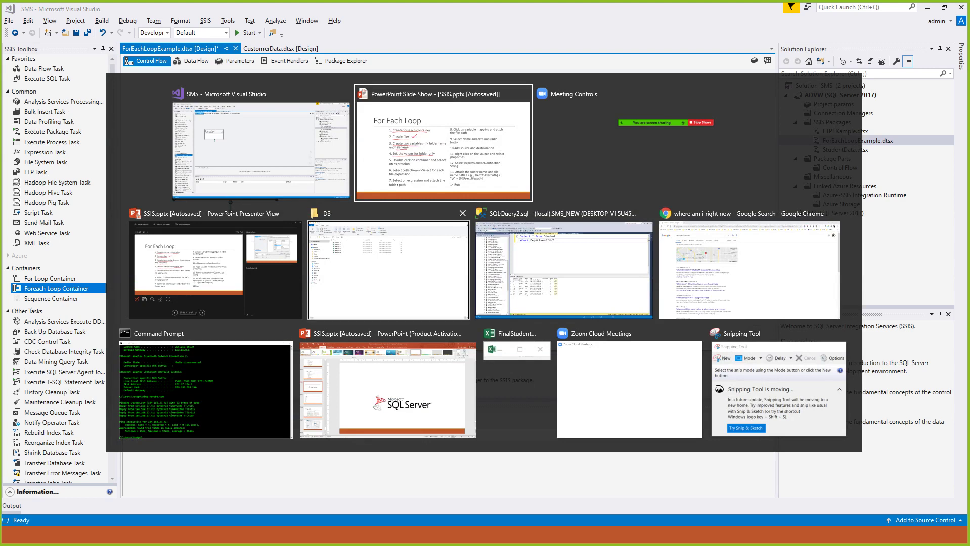
left_click(383, 232)
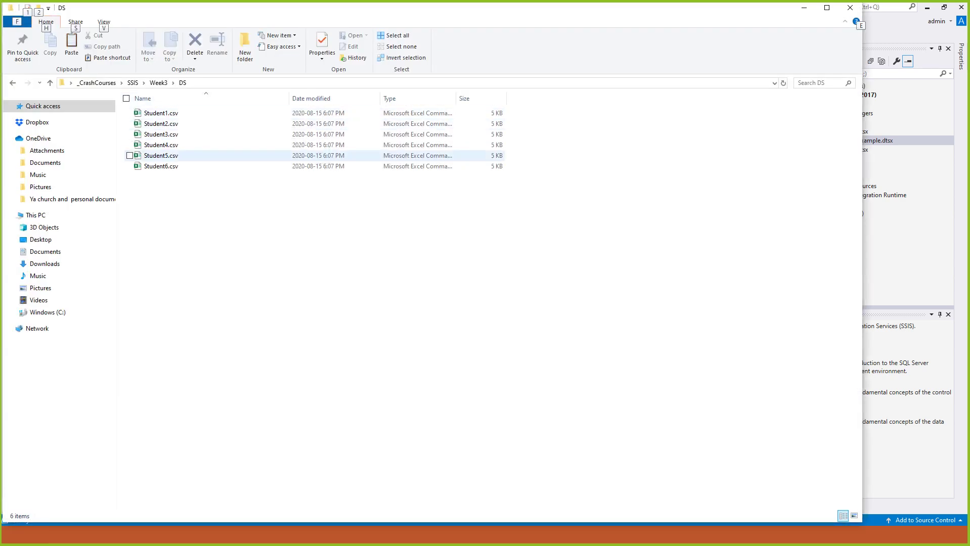
key("alt+Tab")
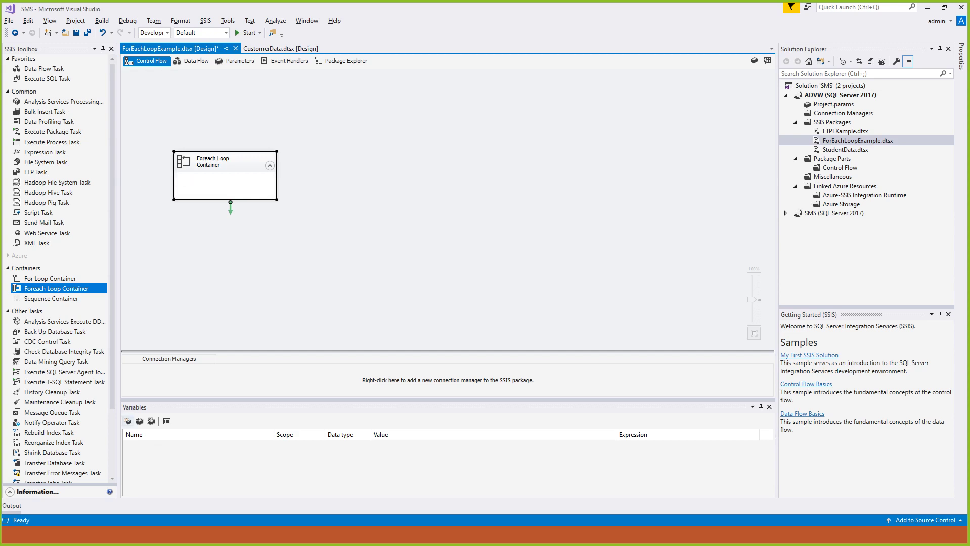
Create a package variable named folderpath with the String data type.
left_click(128, 421)
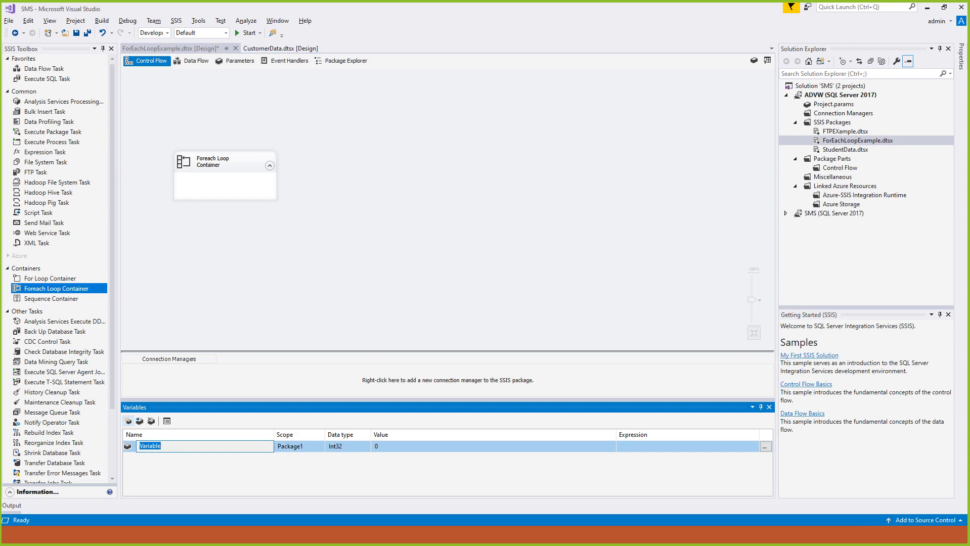
type("folderpath")
left_click(345, 446)
left_click(366, 447)
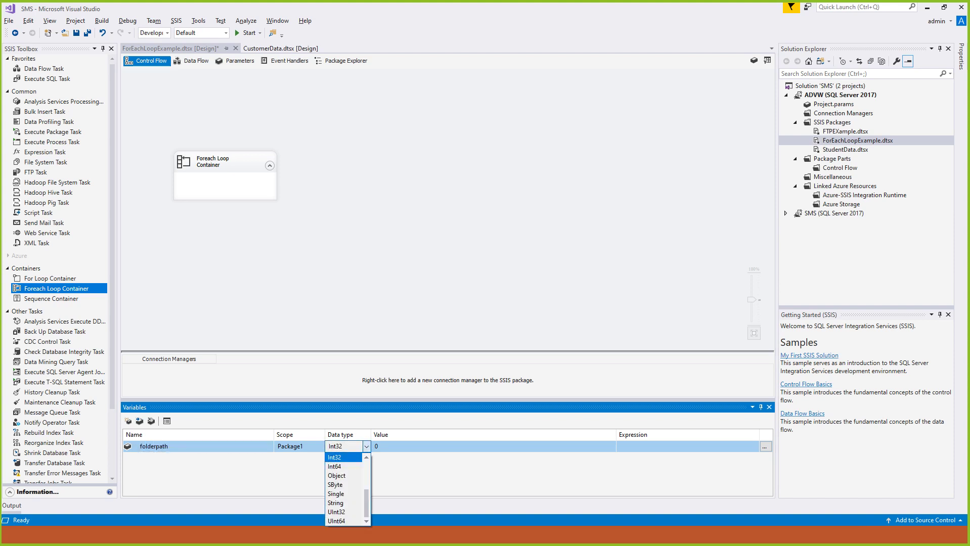
key("Return")
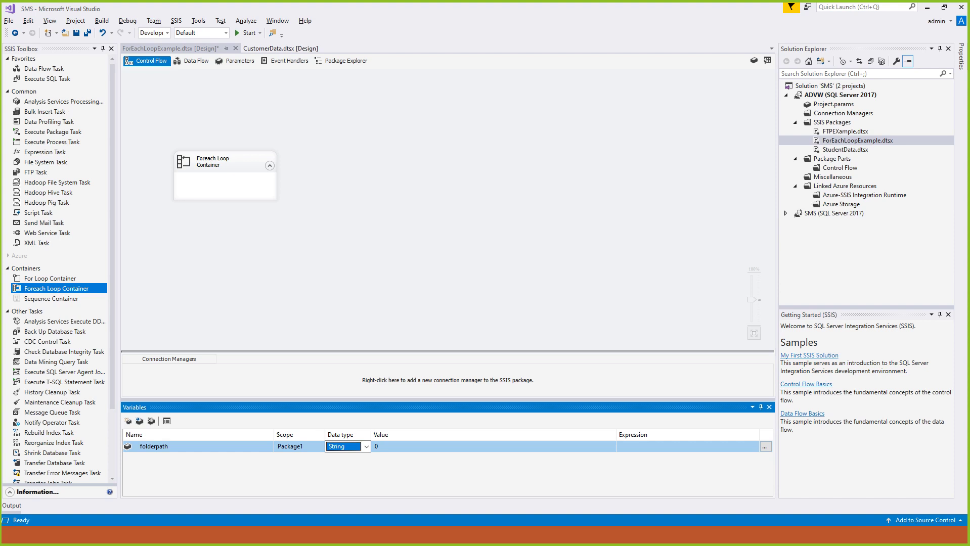
left_click(151, 446)
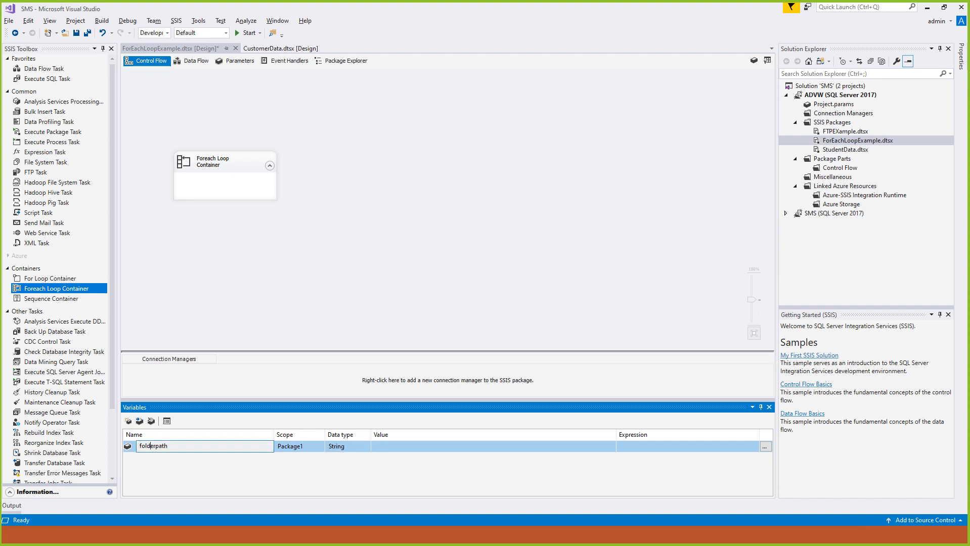
Set the folderpath variable's value to the full path of the Week3\DS folder, copied from File Explorer.
left_click(399, 447)
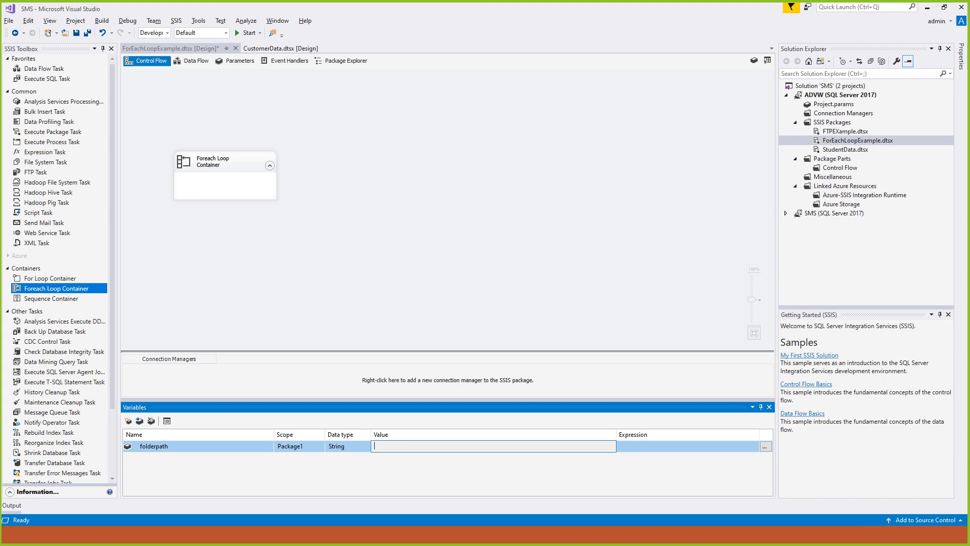
left_click(299, 447)
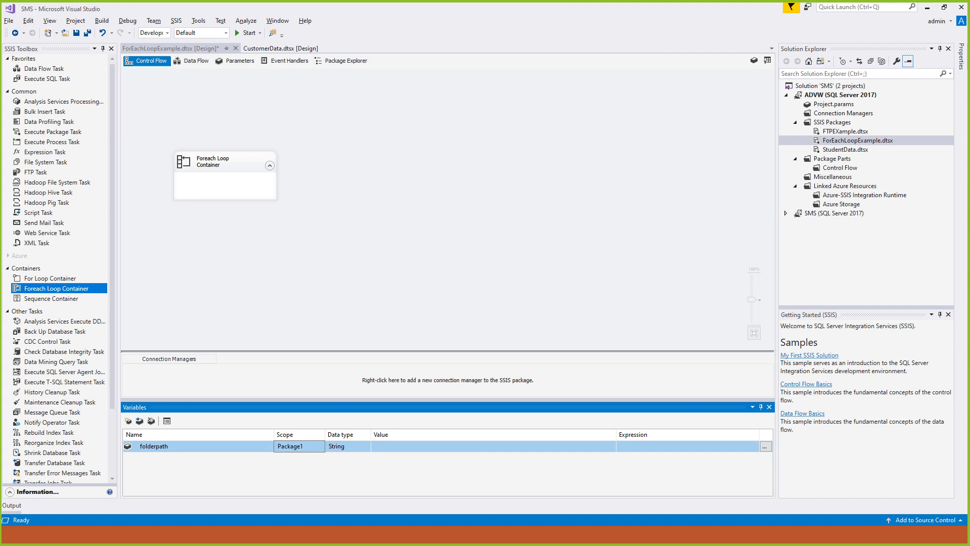
left_click(493, 447)
key("alt+Tab")
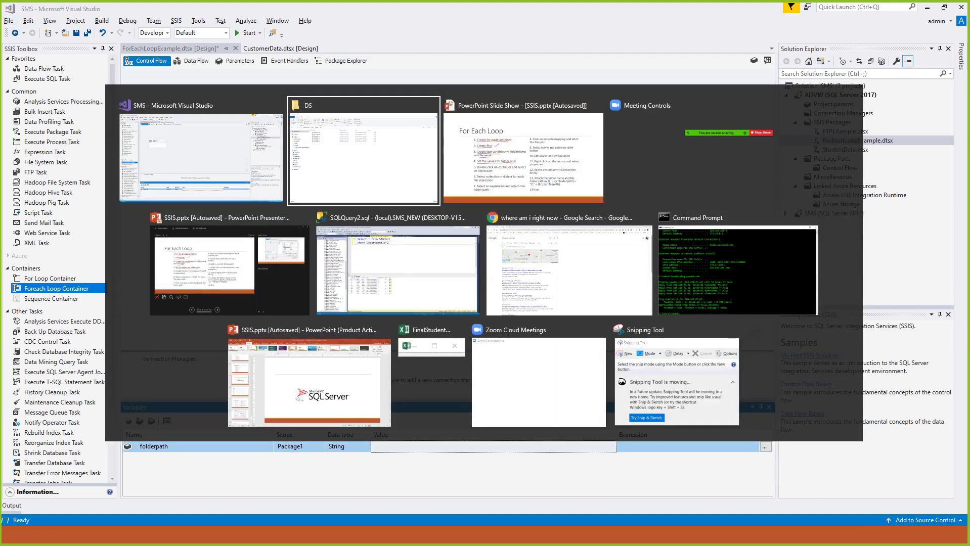
key("alt+d")
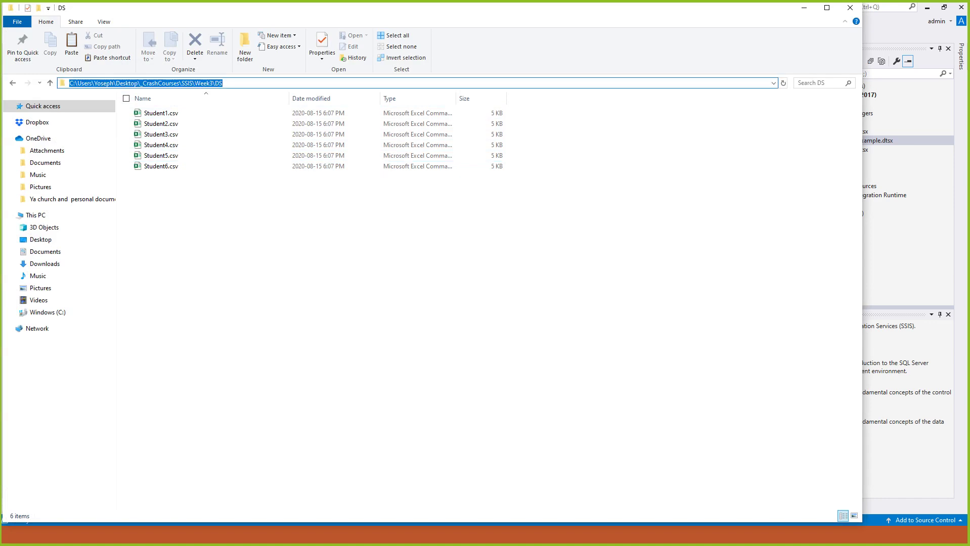
key("ctrl+c")
key("alt+Tab")
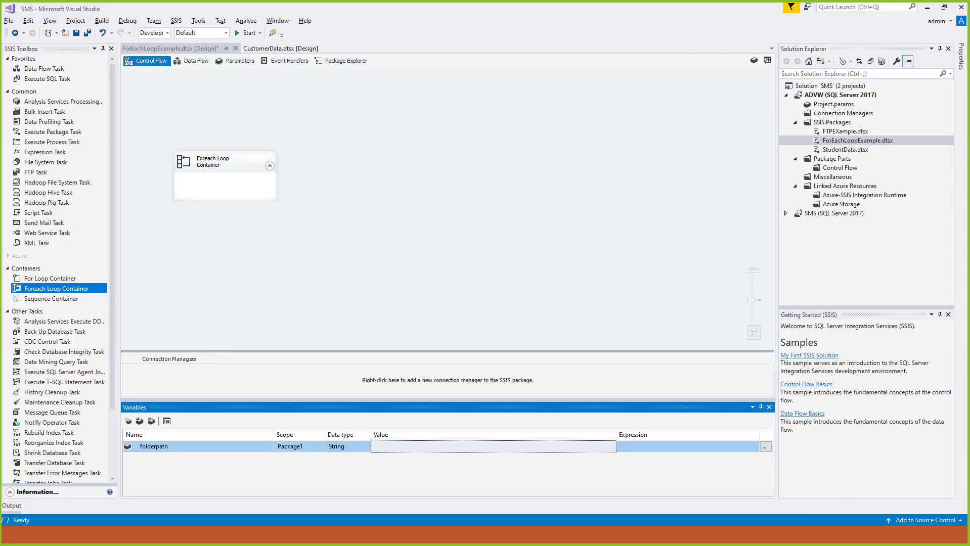
left_click(455, 446)
key("ctrl+v")
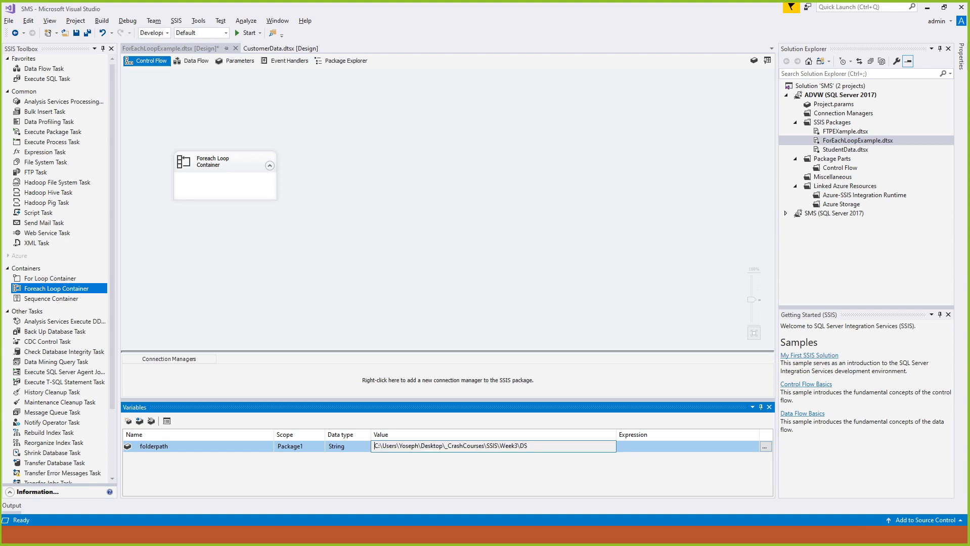
key("Return")
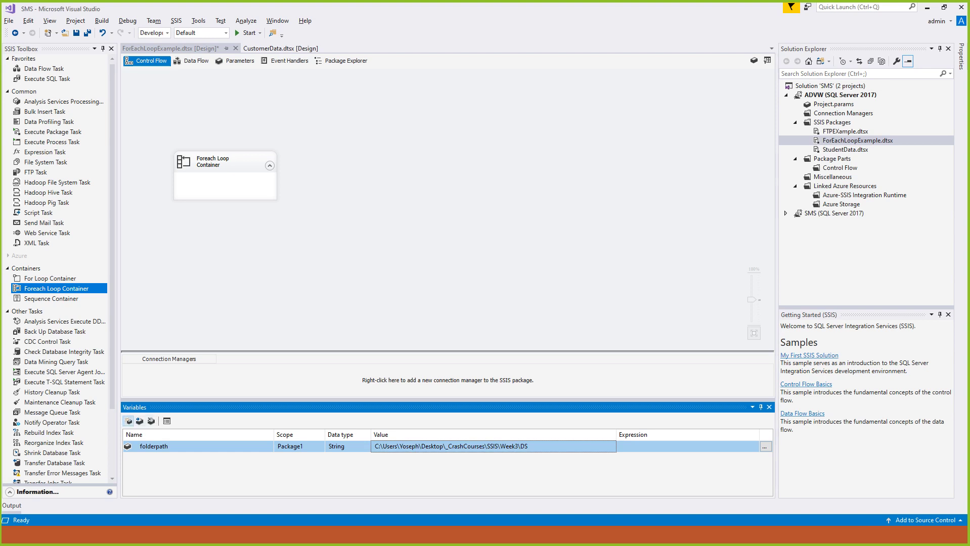
Create a second package variable named filename with the String data type.
left_click(128, 421)
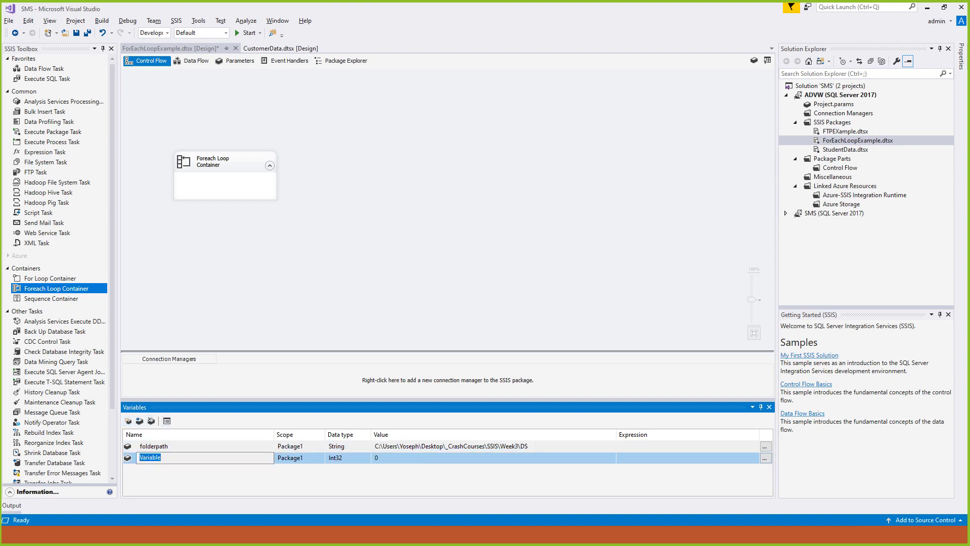
type("filename")
left_click(336, 457)
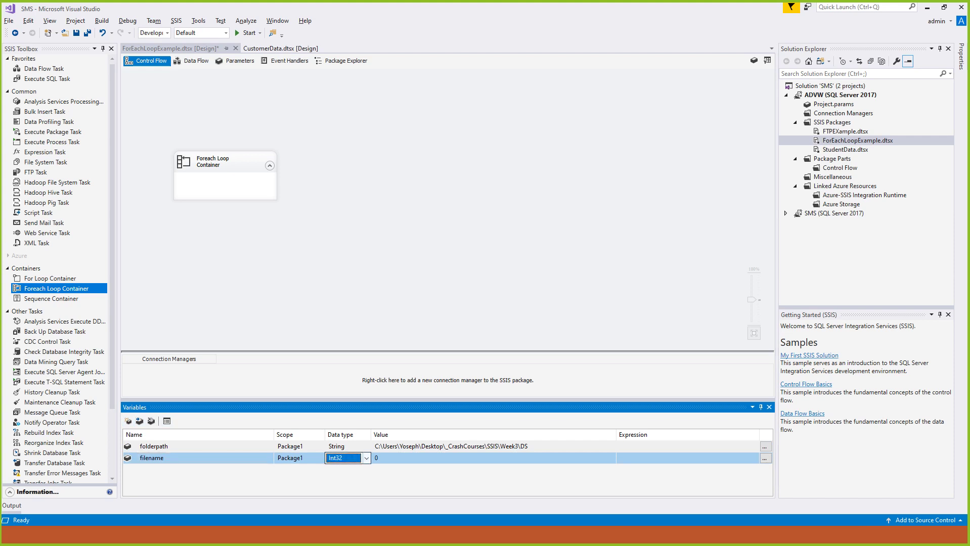
left_click(367, 457)
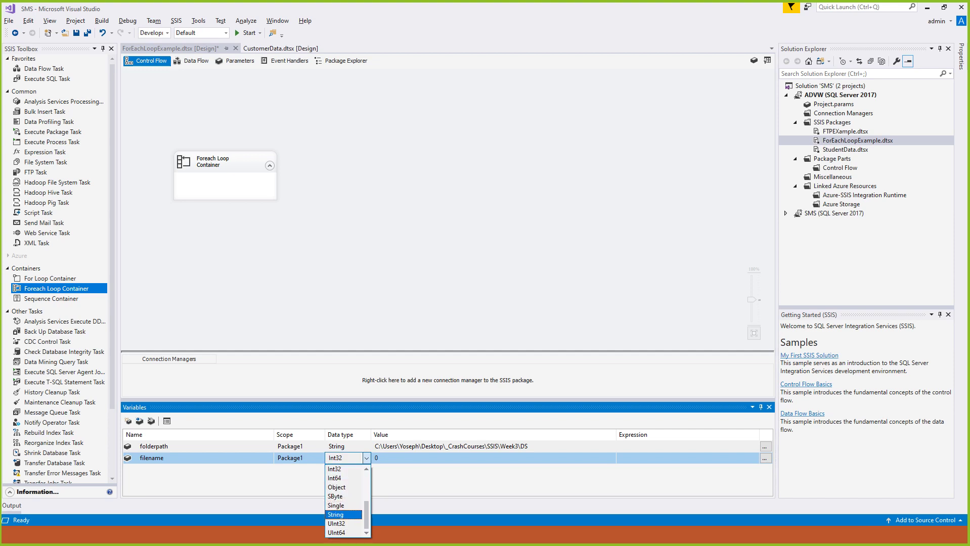
key("Return")
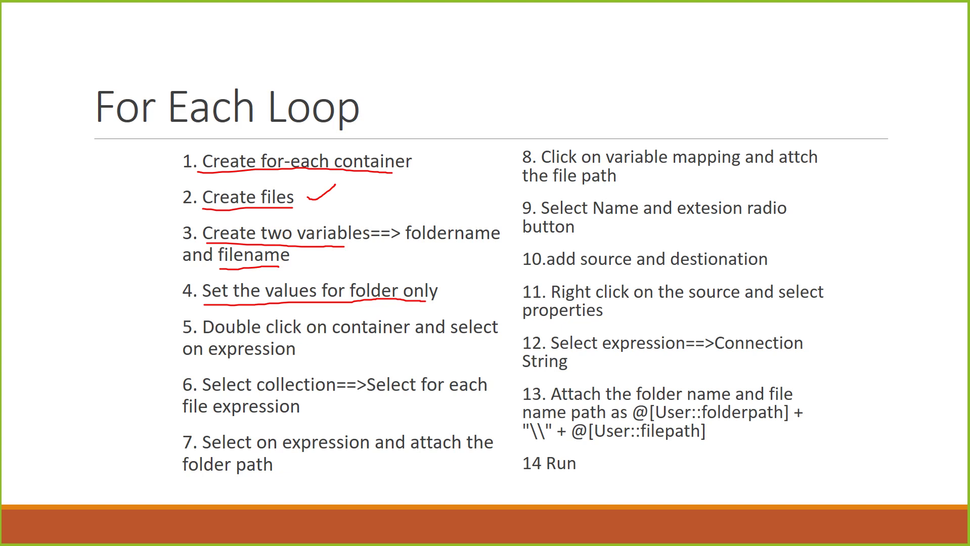
left_click_drag(210, 270, 282, 269)
mouse_move(152, 331)
left_mouse_down()
mouse_move(204, 328)
mouse_move(240, 362)
left_mouse_up()
key("alt+Tab")
Open the Foreach Loop Container for editing and rename it Loop Student Files.
double_click(217, 162)
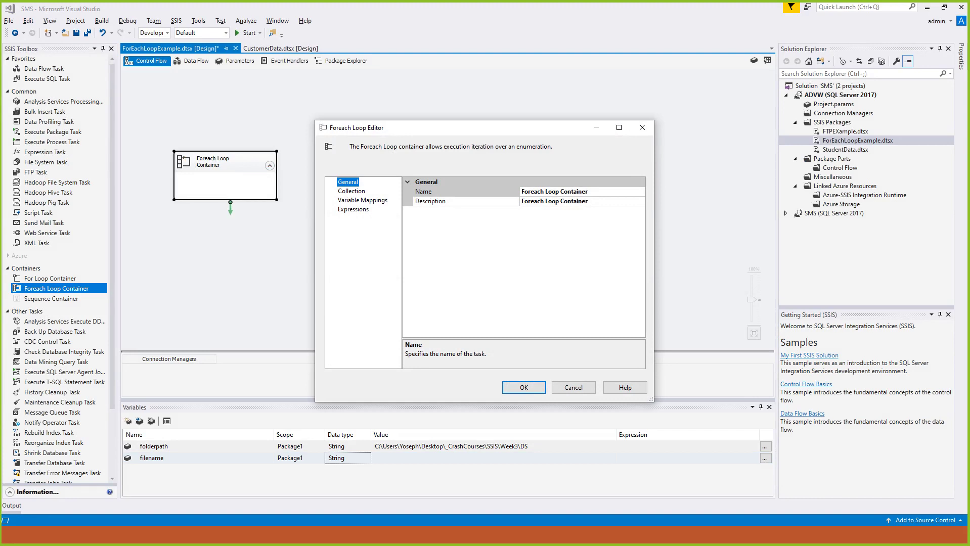
left_click(578, 192)
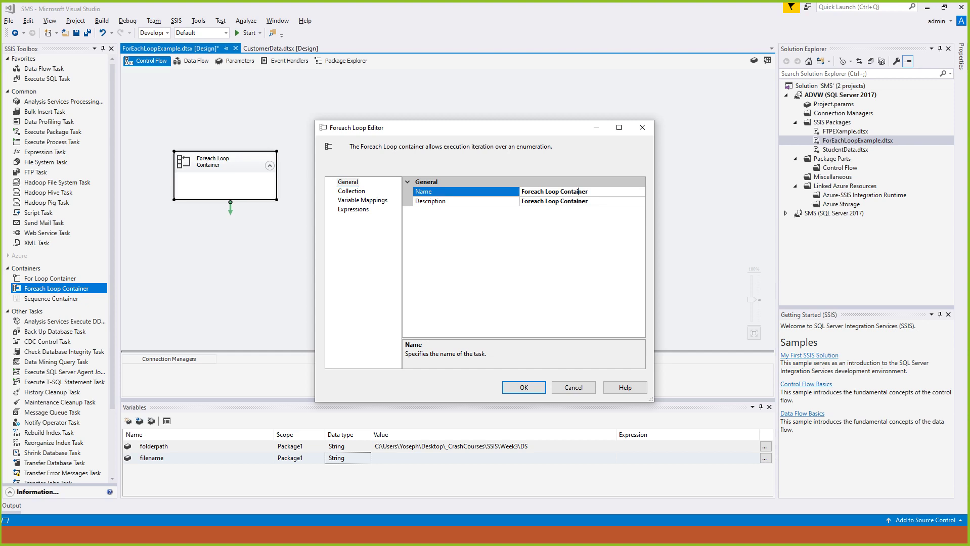
left_click(587, 201)
left_click(352, 191)
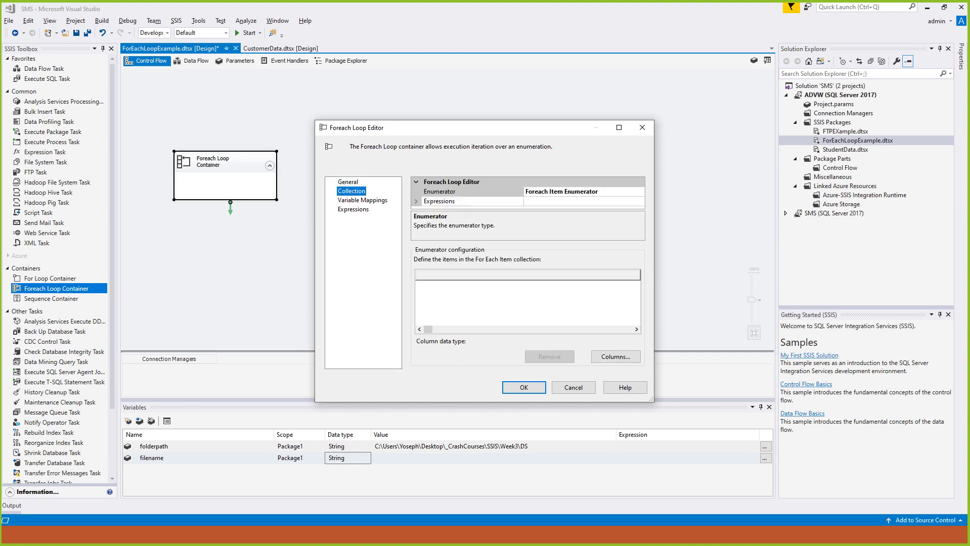
left_click(348, 182)
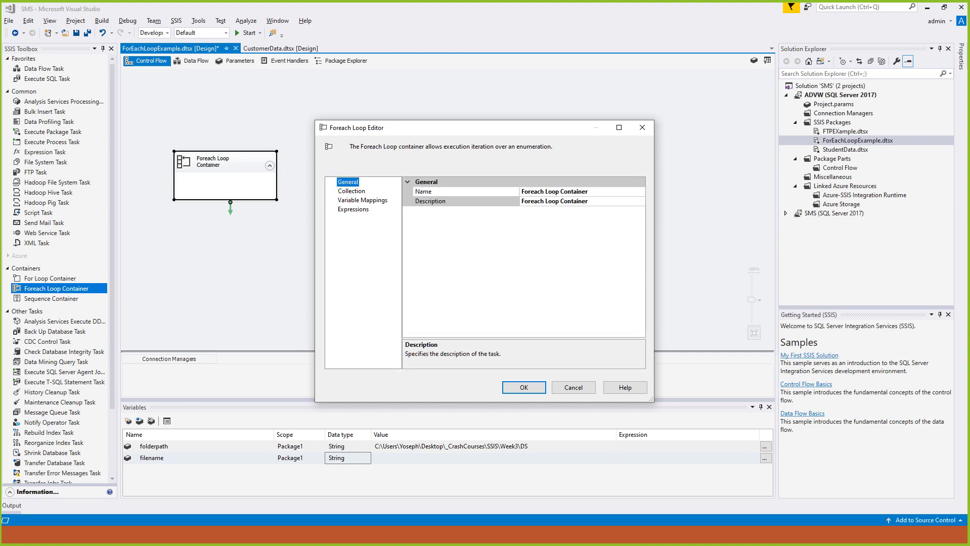
key("Tab")
key("Tab")
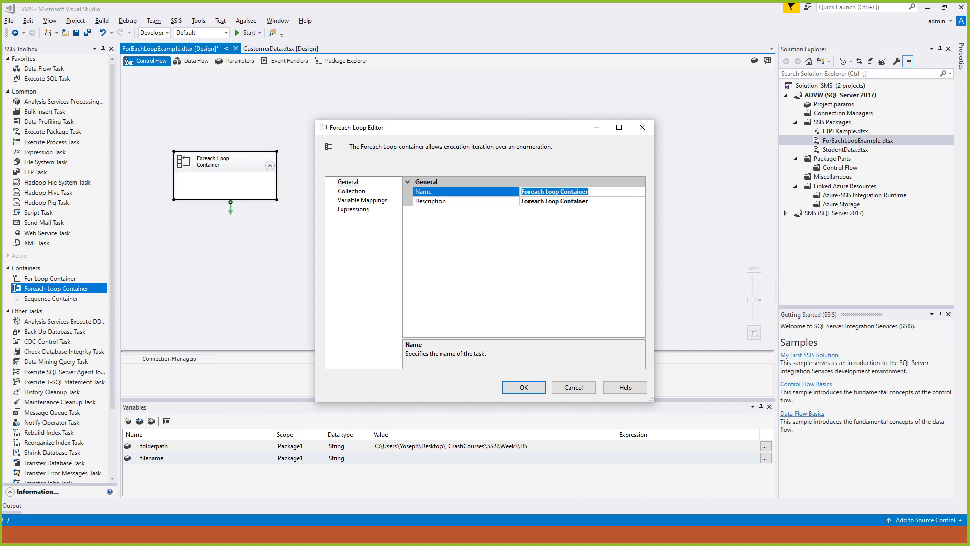
type("Loop Files ")
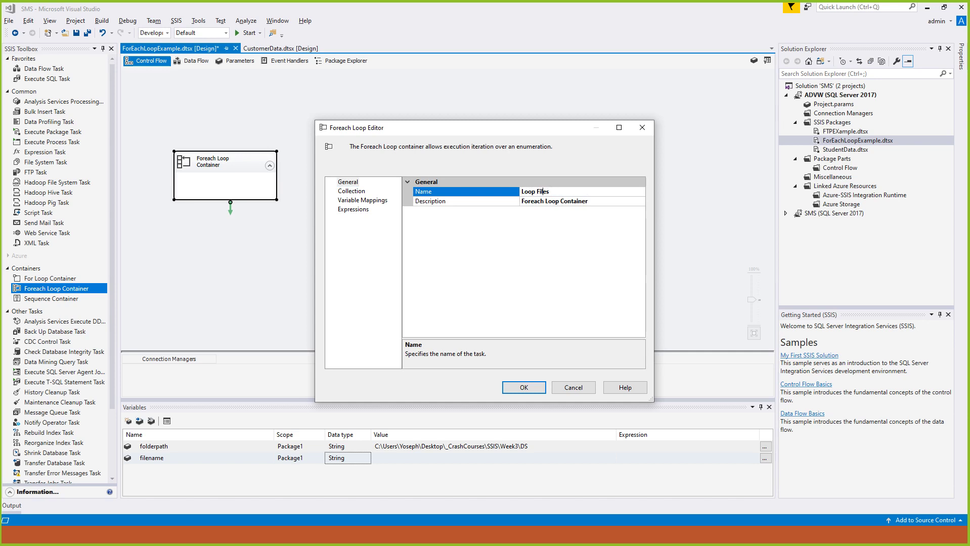
type("Student")
key("Tab")
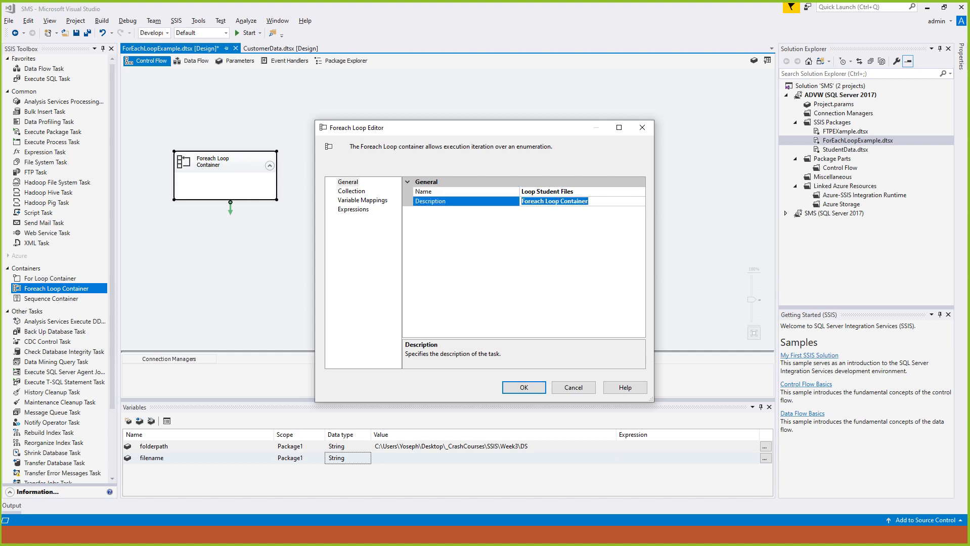
Set the loop's collection enumerator to Foreach File Enumerator.
left_click(352, 191)
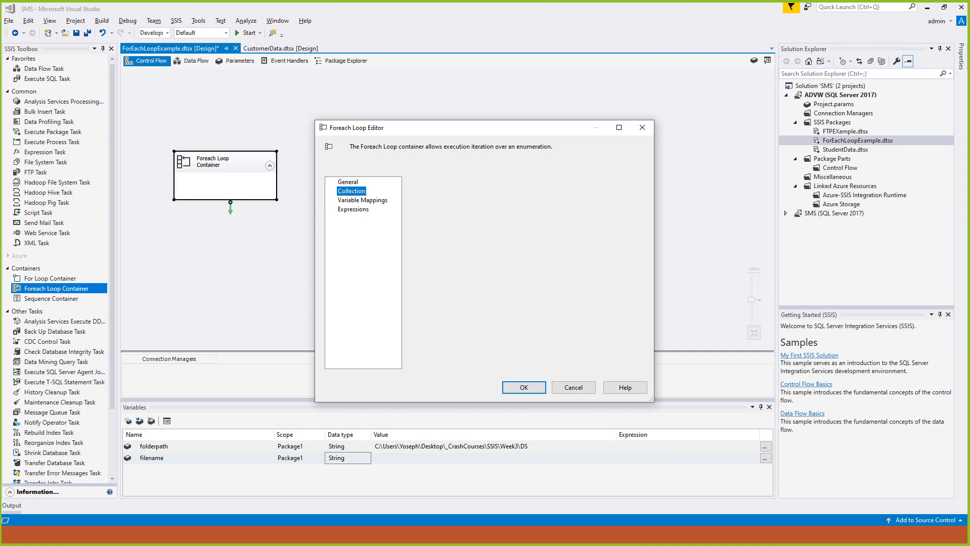
left_click(562, 191)
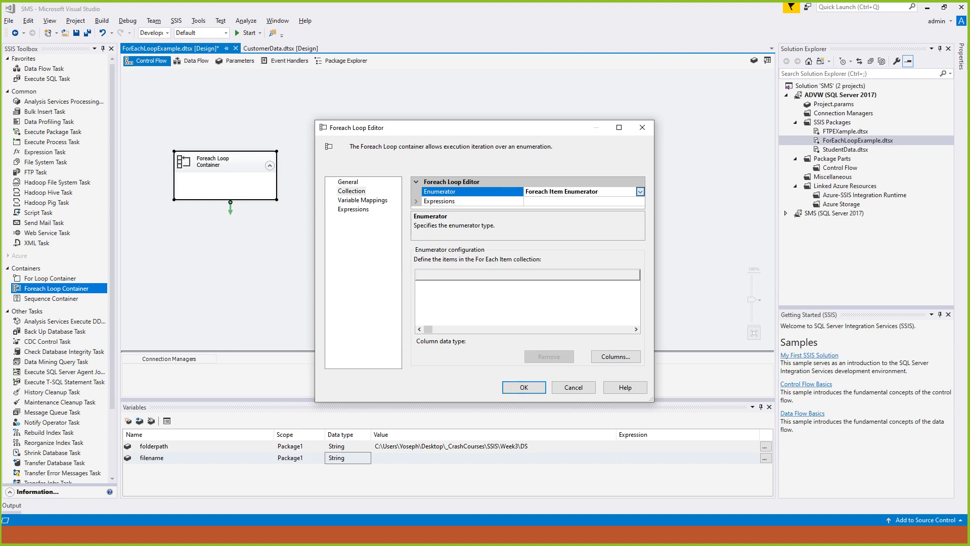
left_click(640, 191)
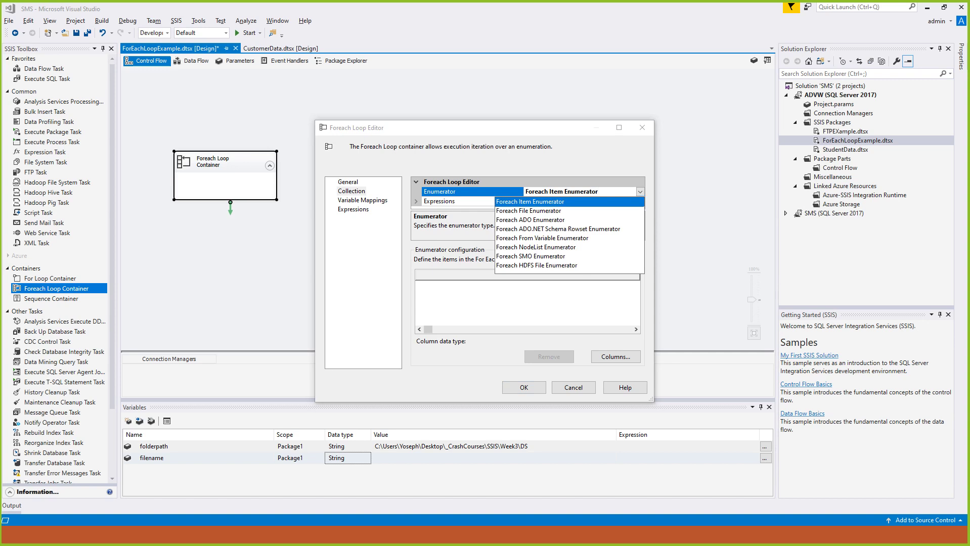
key("Down")
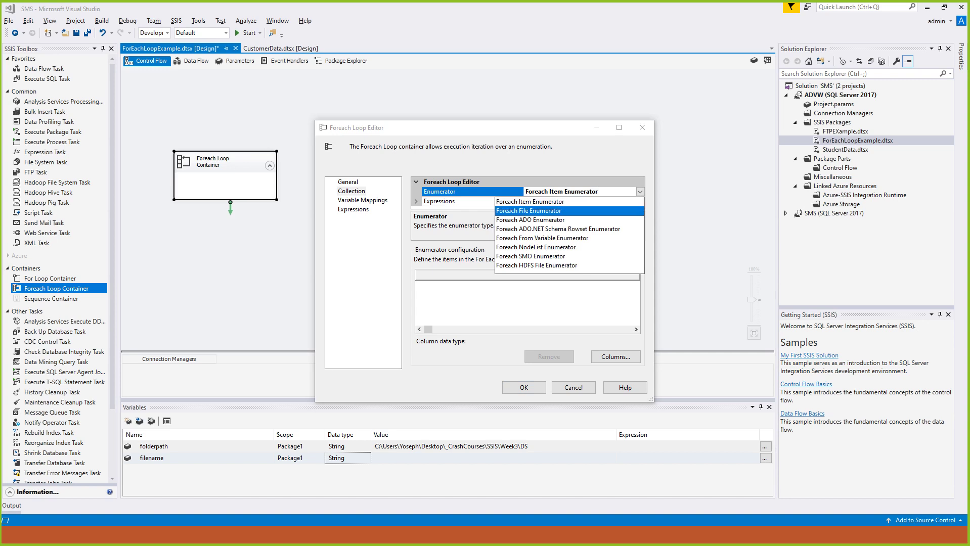
key("Return")
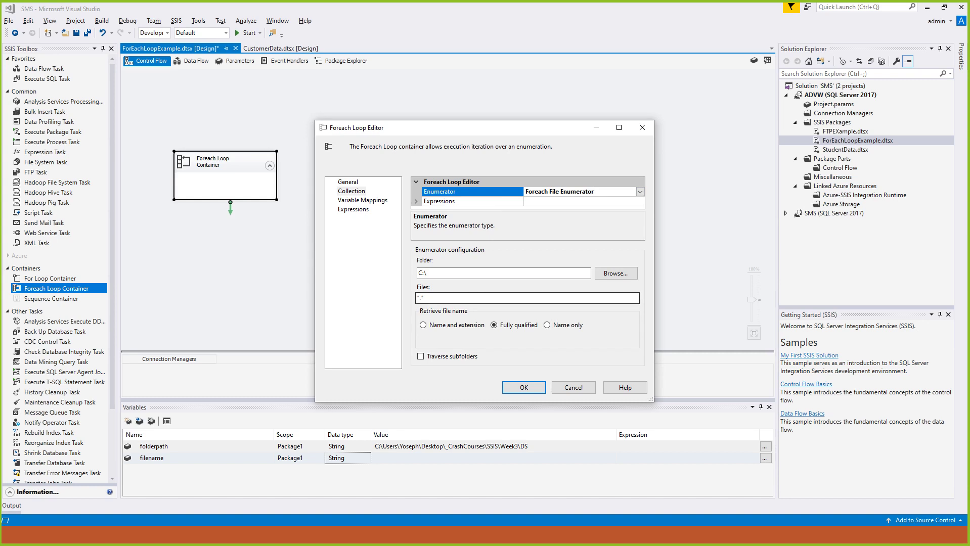
key("alt+Tab")
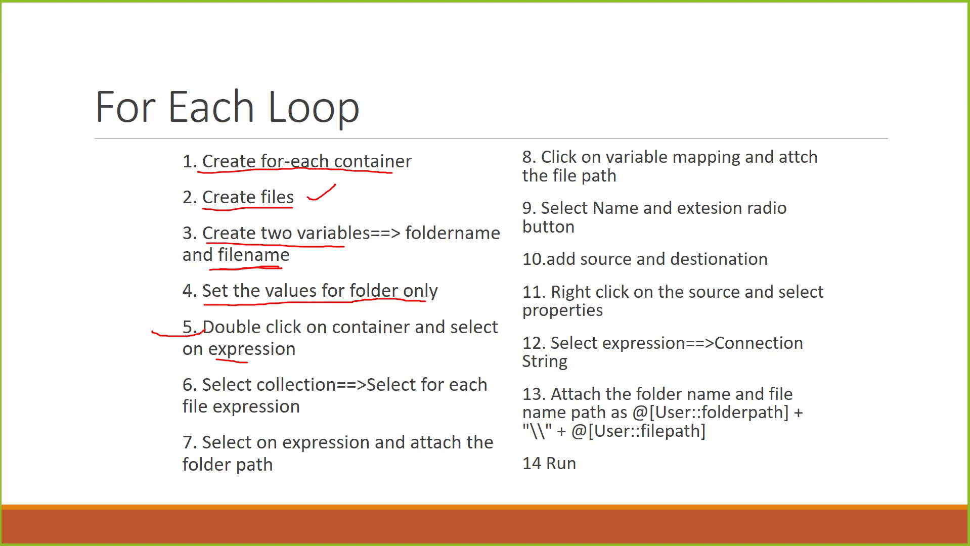
left_click_drag(211, 389, 310, 391)
left_click_drag(392, 397, 462, 397)
left_click_drag(186, 419, 267, 414)
left_click_drag(234, 454, 364, 450)
left_click_drag(218, 473, 257, 474)
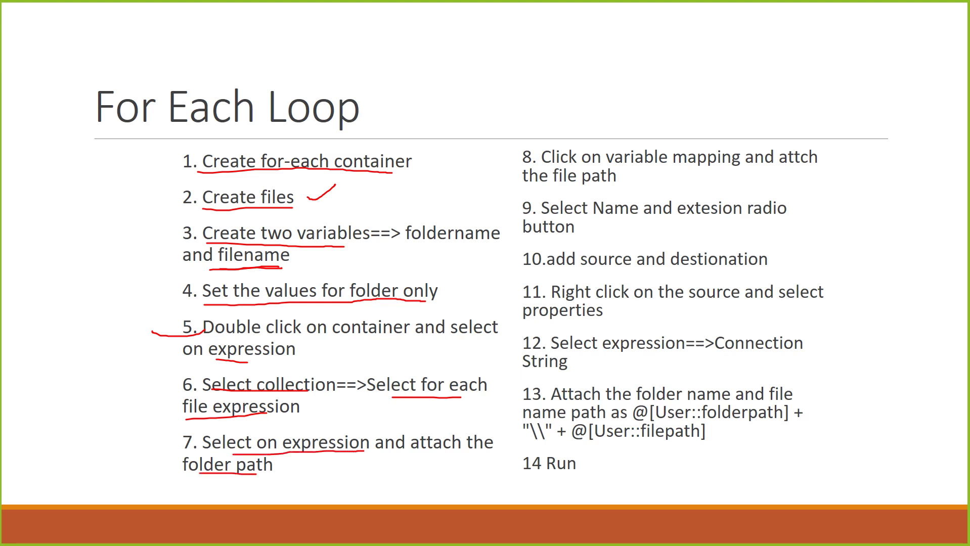
key("alt+Tab")
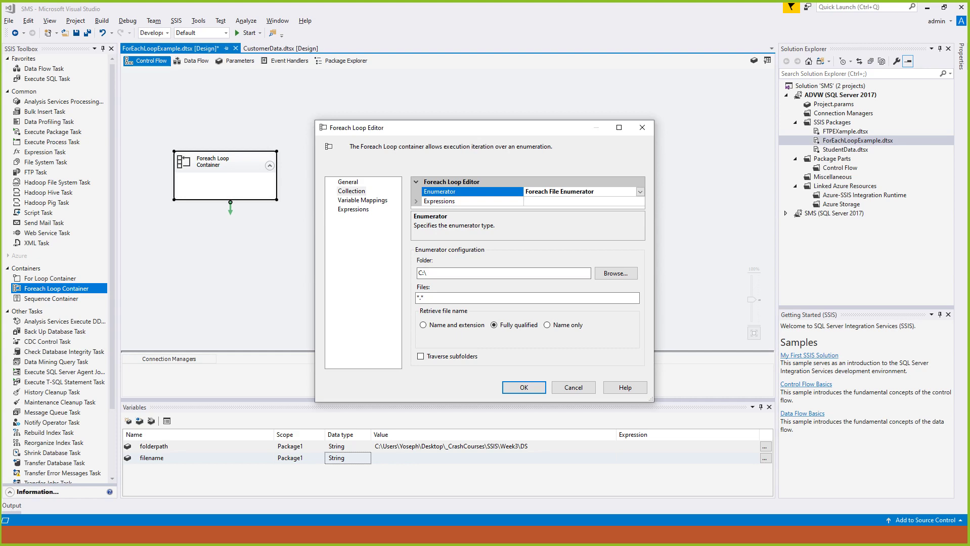
Add a property expression for the file enumerator's Directory property and open its expression for building.
left_click(581, 201)
left_click(640, 201)
left_click(428, 221)
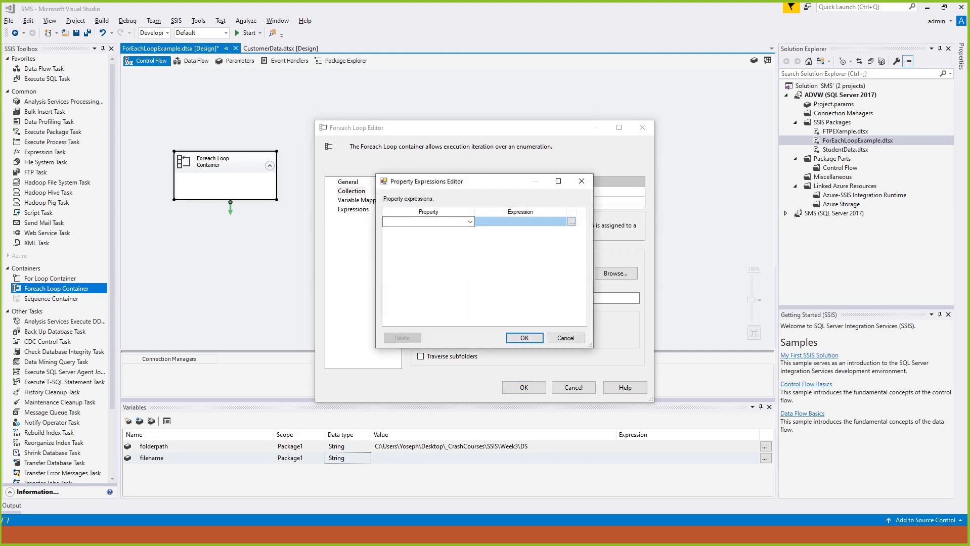
left_click(470, 222)
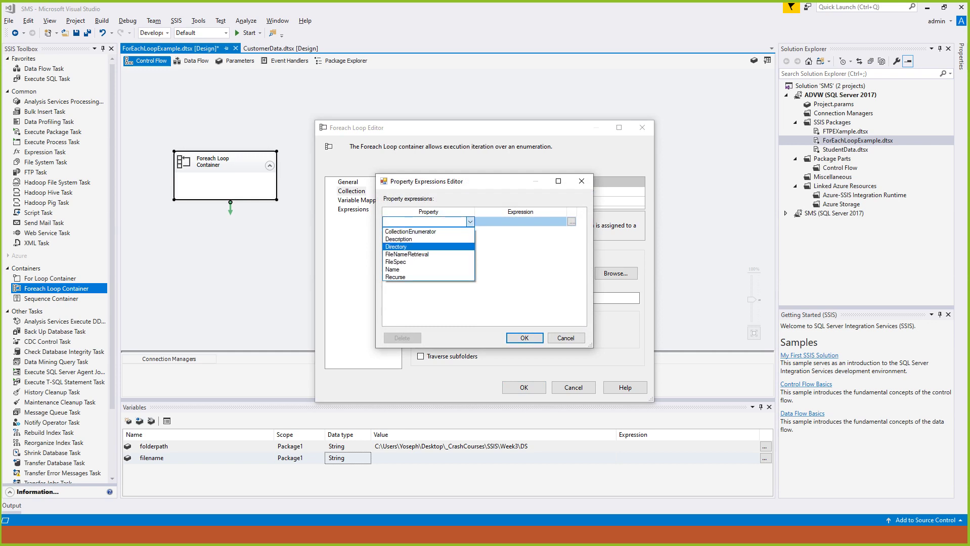
left_click(400, 246)
left_click(572, 222)
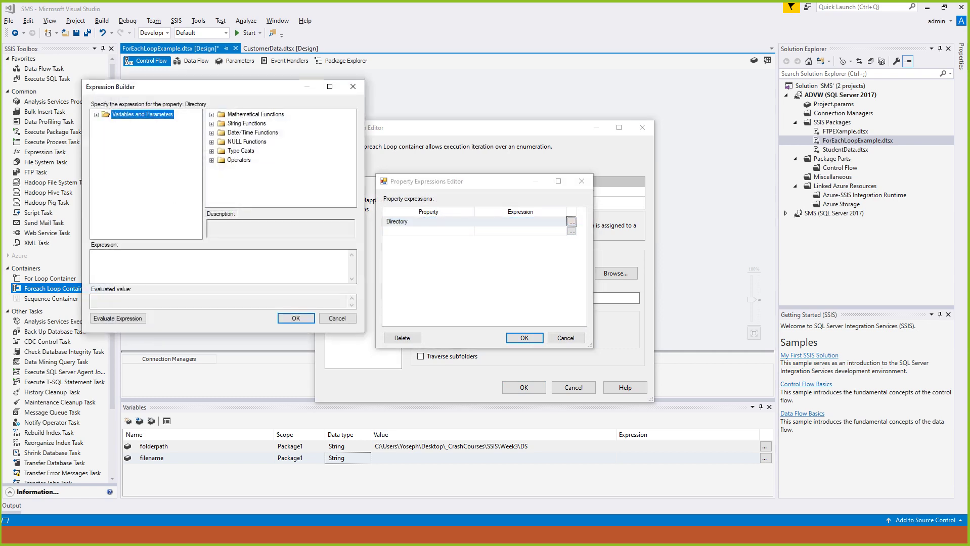
Set the Directory expression to the User::folderpath variable and confirm the enumerator's property expressions.
left_click(96, 115)
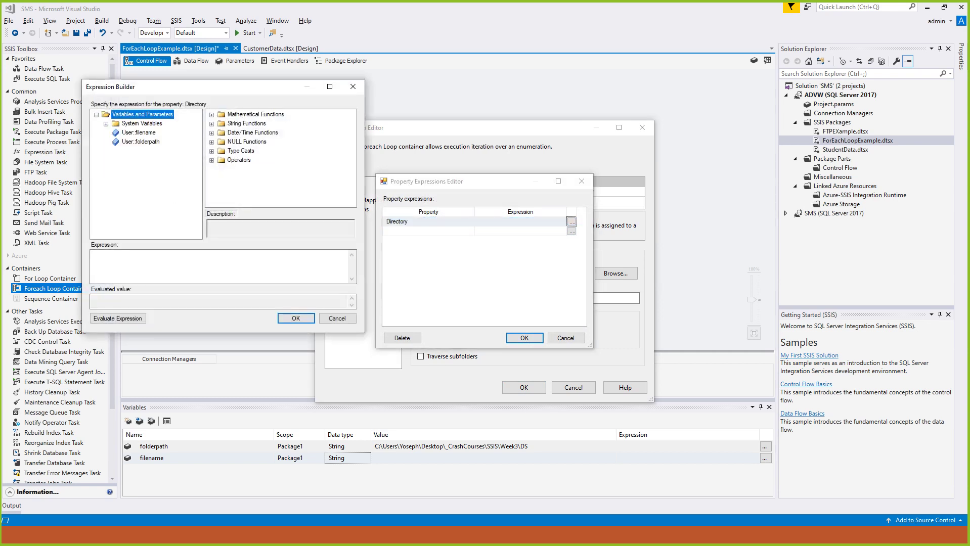
left_click(140, 141)
left_click_drag(141, 142, 116, 258)
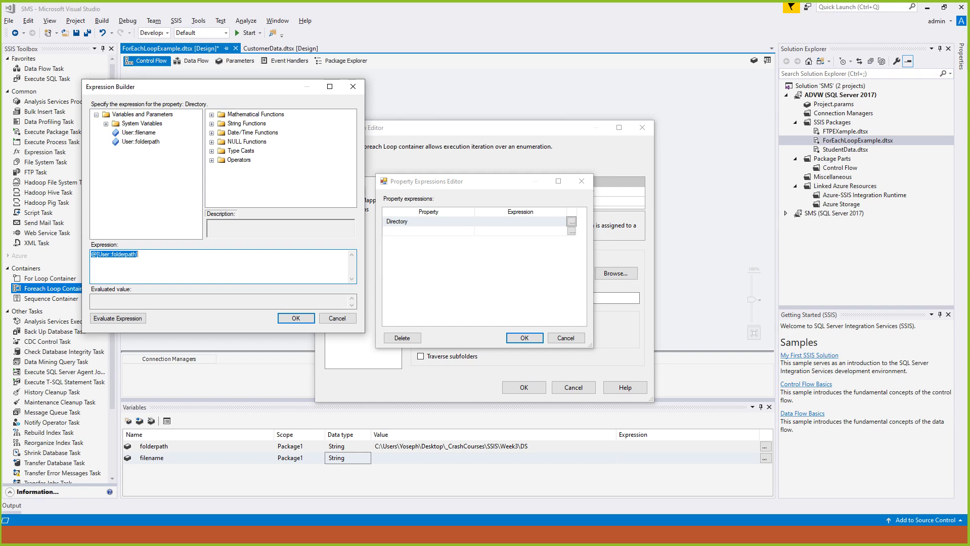
key("Return")
key("Return")
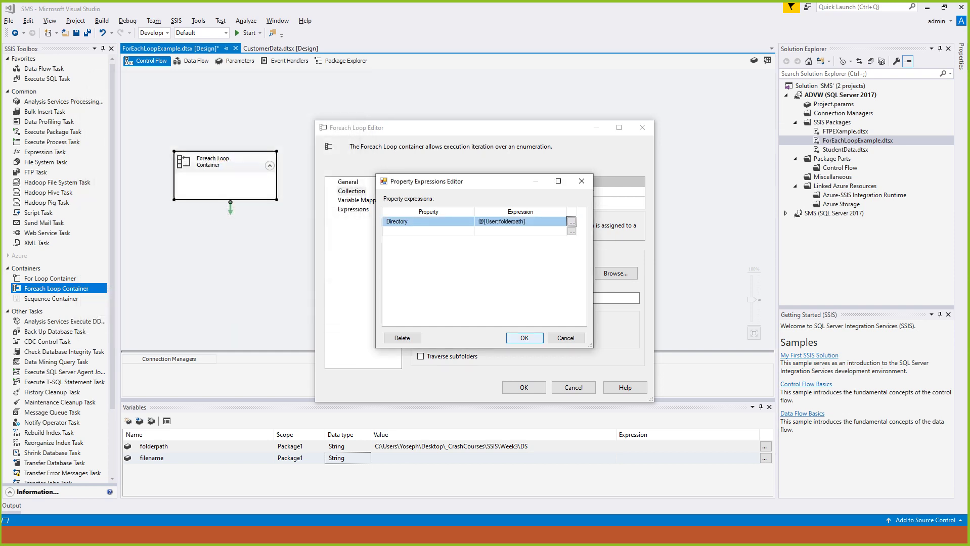
left_click(640, 202)
left_click(428, 221)
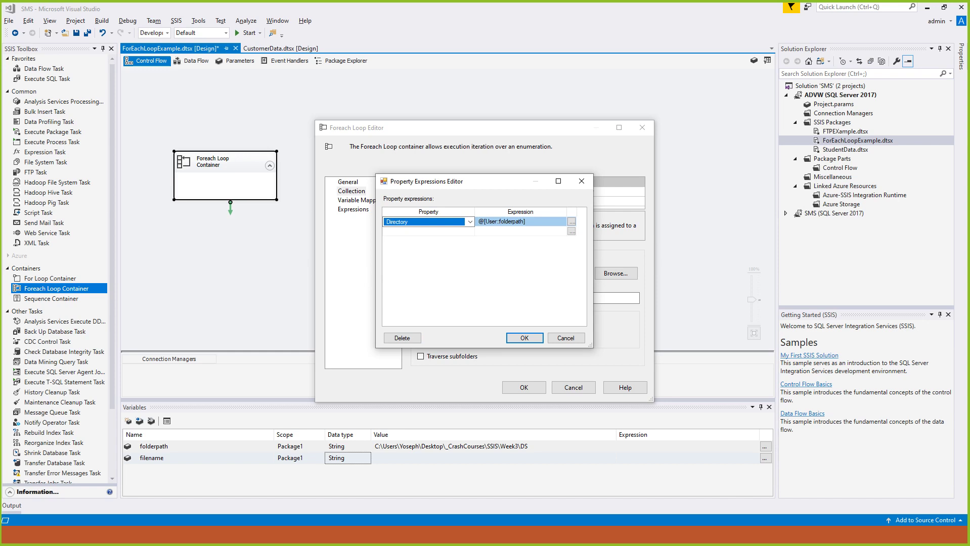
left_click(524, 338)
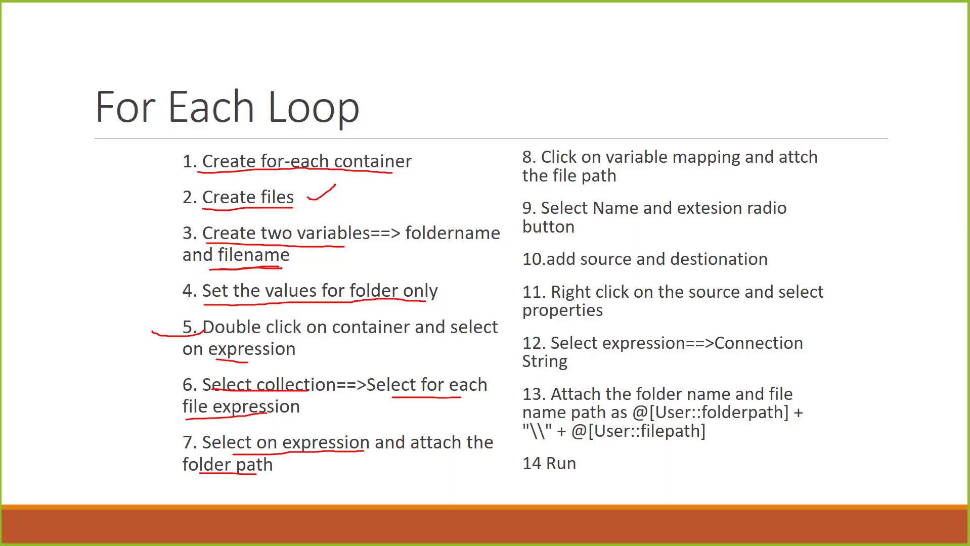
left_click_drag(632, 180, 676, 179)
left_click_drag(537, 190, 602, 182)
key("alt+Tab")
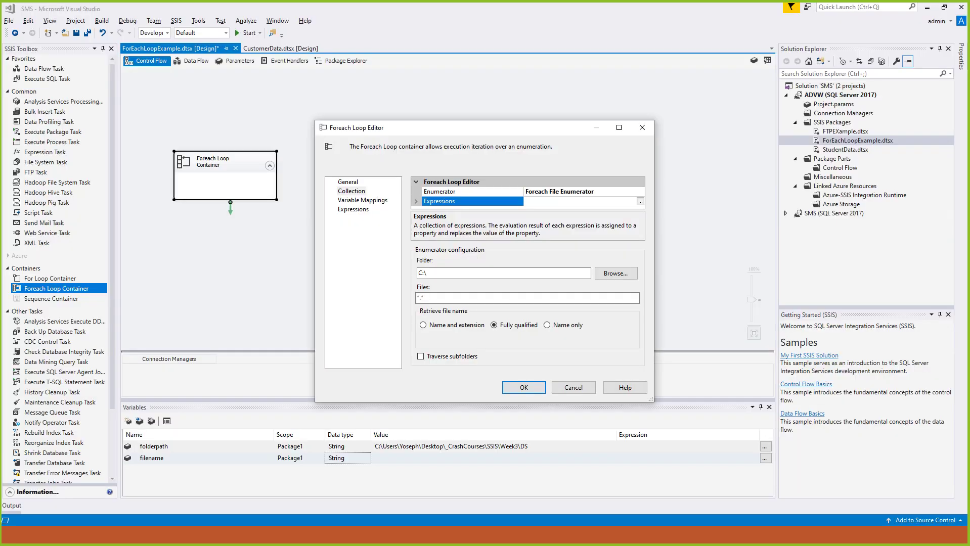
Map the User::filename variable to the loop's collection value, and return to the collection settings.
left_click(362, 200)
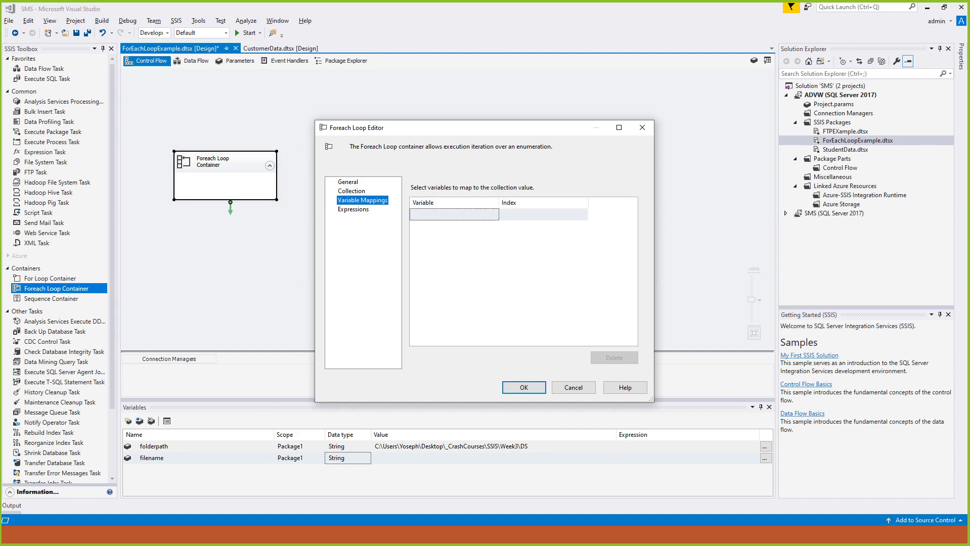
left_click(454, 214)
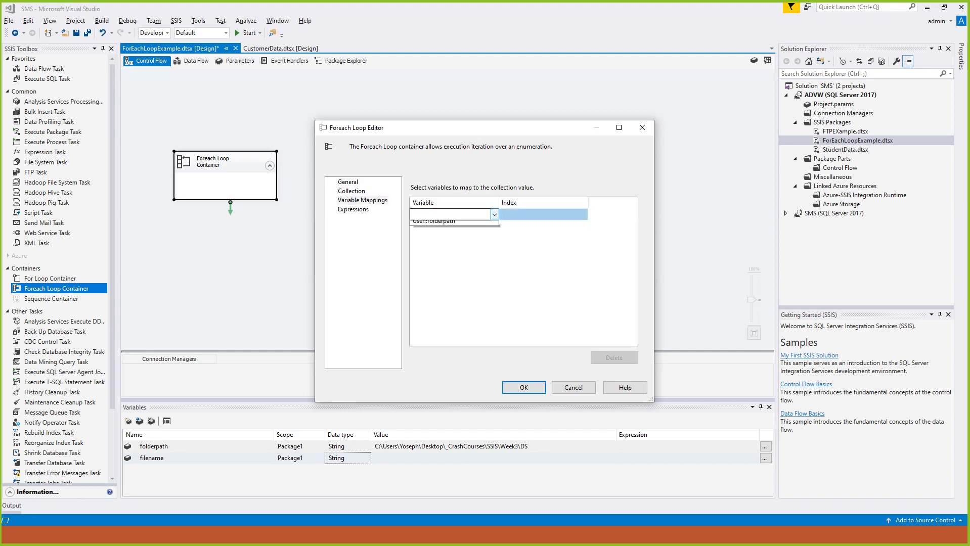
left_click(495, 215)
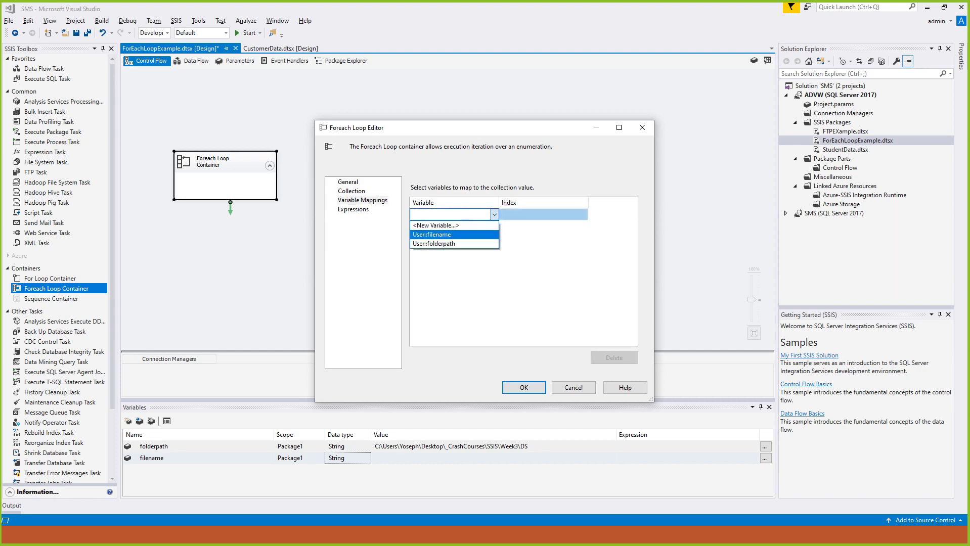
left_click(432, 235)
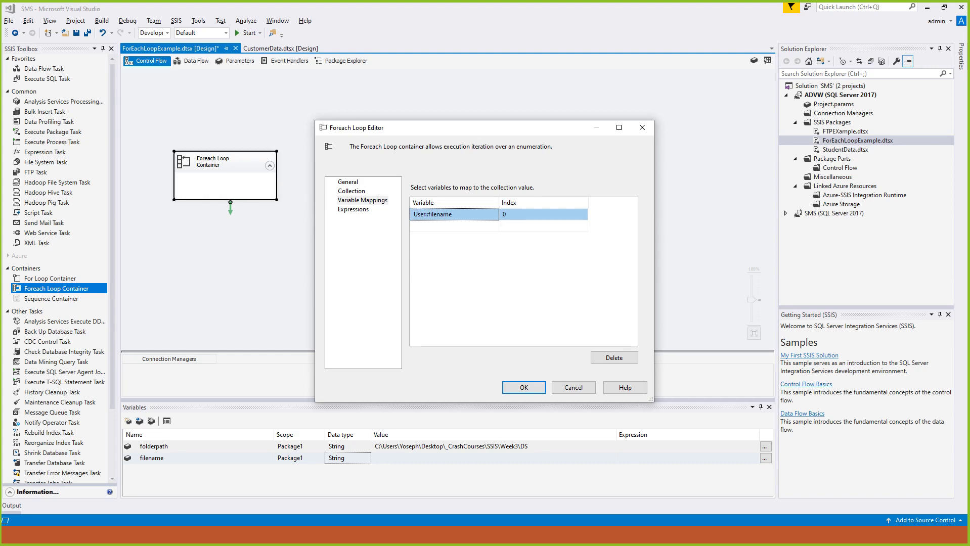
left_click(352, 191)
key("alt+Tab")
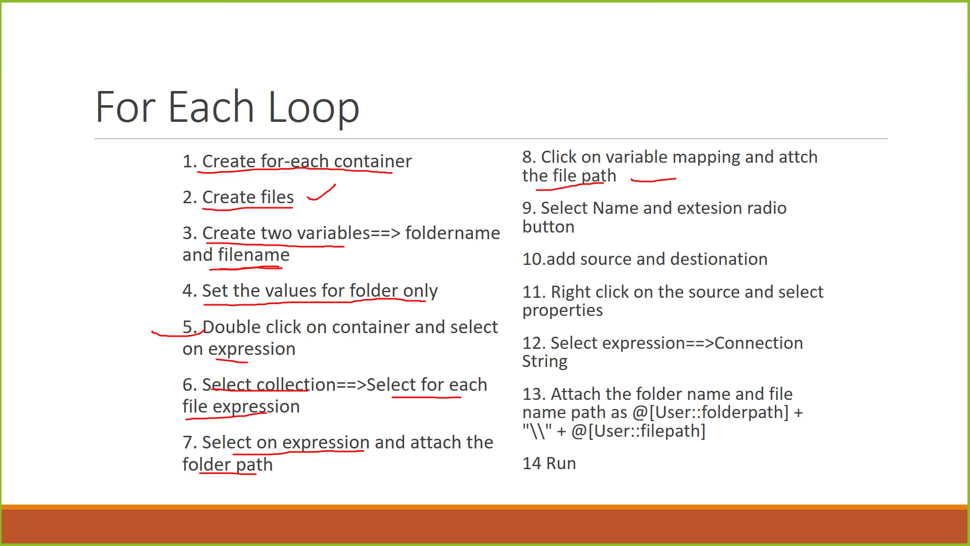
left_click_drag(660, 163, 740, 162)
left_click_drag(541, 186, 616, 177)
mouse_move(575, 224)
left_mouse_down()
mouse_move(801, 213)
mouse_move(734, 227)
mouse_move(785, 223)
left_mouse_up()
key("alt+Tab")
key("alt+Tab")
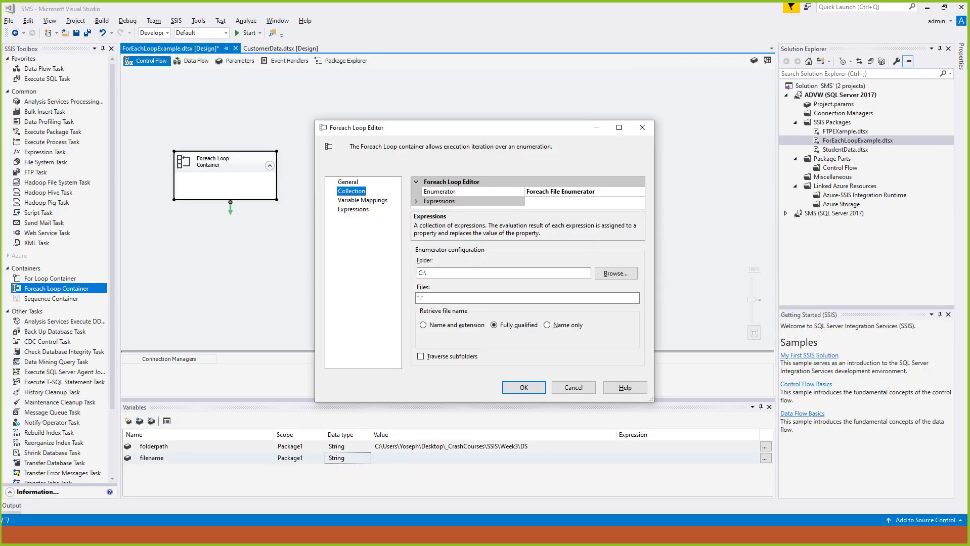
Set the enumerator to retrieve file names as Name and extension, and accept the Foreach Loop settings.
left_click(423, 326)
key("Return")
key("alt+Tab")
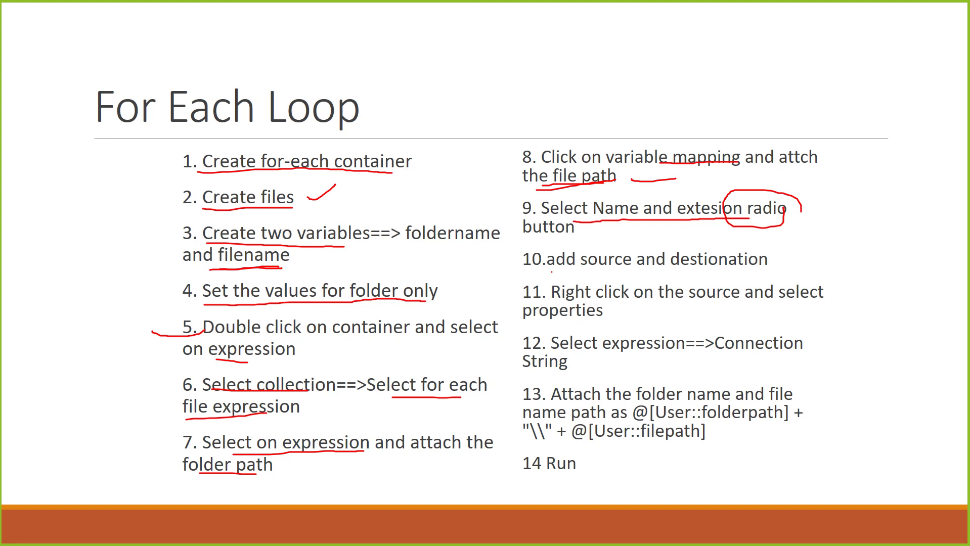
left_click_drag(523, 241, 573, 238)
left_click_drag(541, 273, 727, 262)
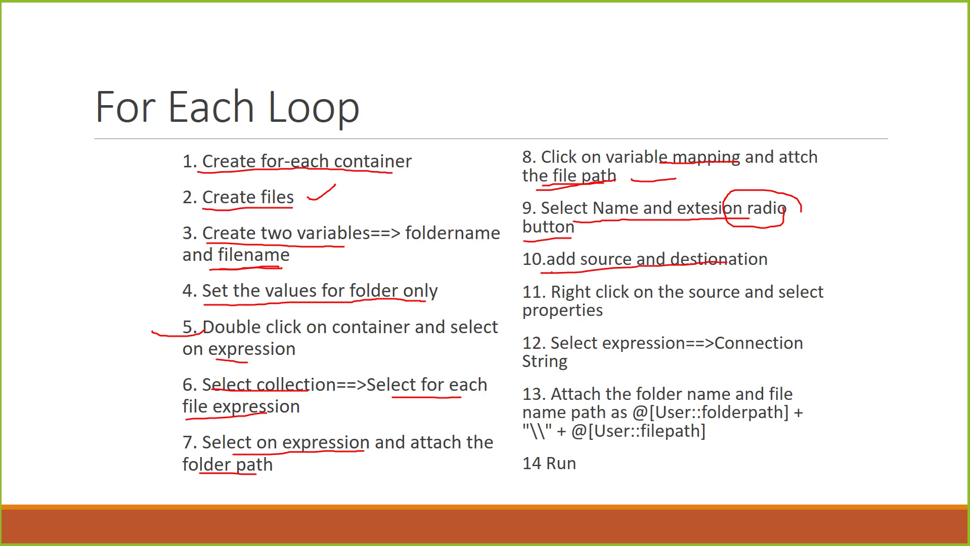
key("alt+Tab")
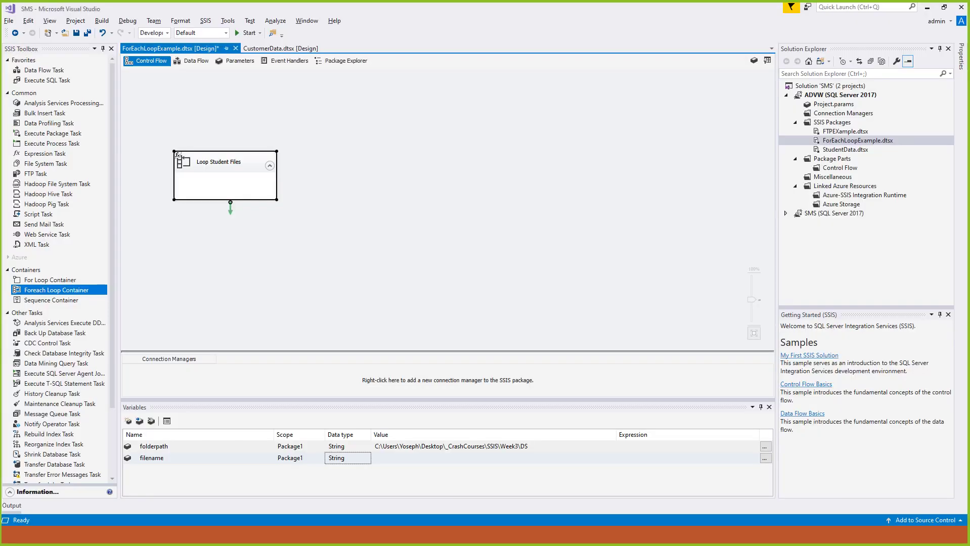
Place a Data Flow Task inside the Loop Student Files container and open its data flow.
left_click(45, 69)
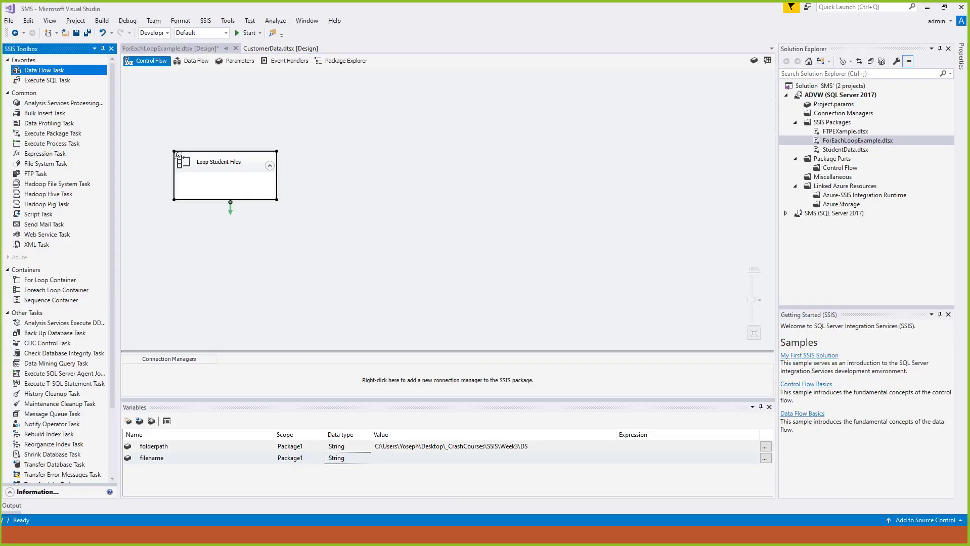
left_click_drag(45, 69, 218, 186)
double_click(230, 188)
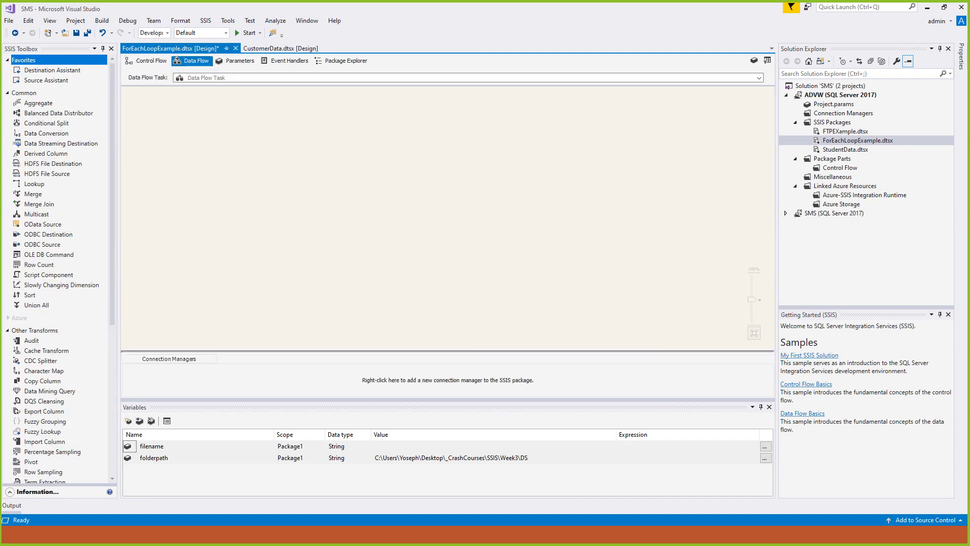
Add a Flat File Source to the empty data flow.
scroll(56, 268, "down", 8)
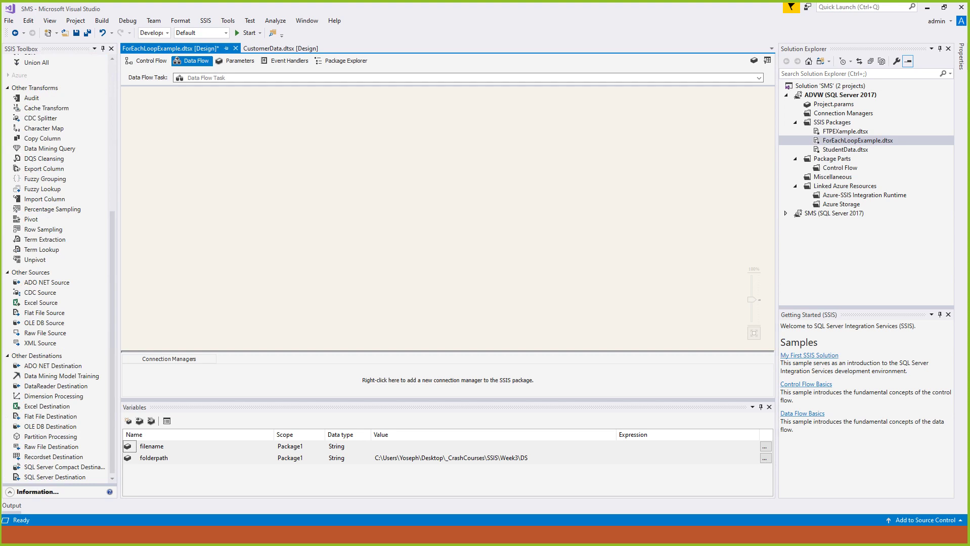
left_click(44, 314)
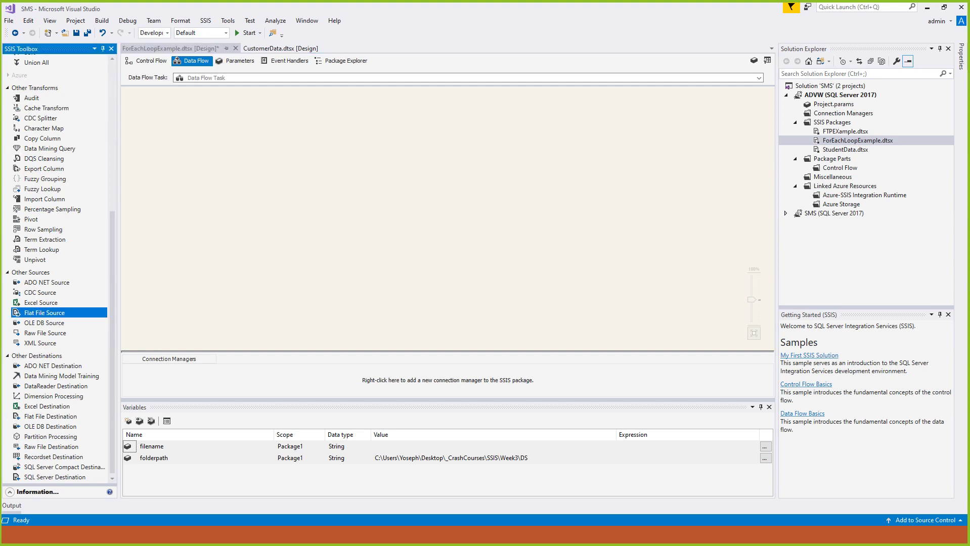
left_click_drag(44, 313, 211, 124)
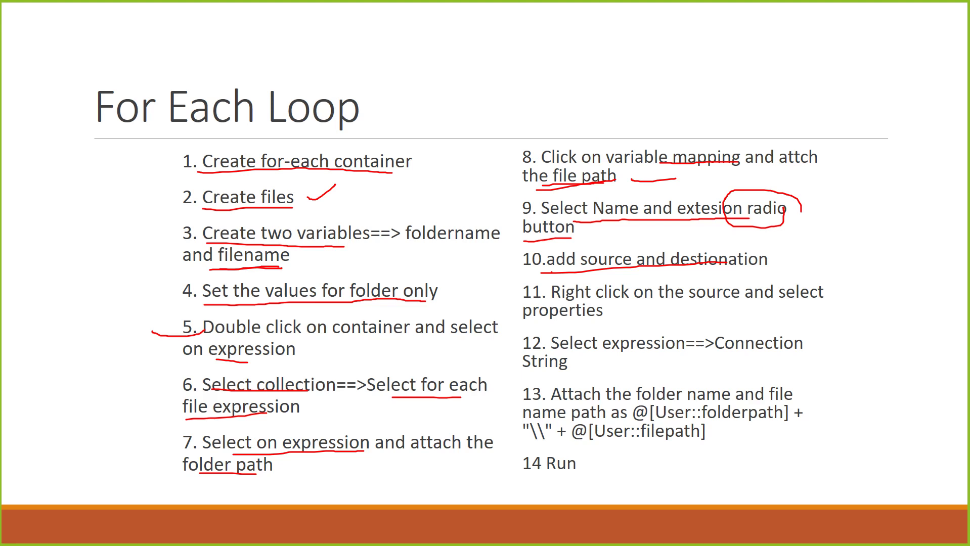
left_click_drag(544, 320, 555, 322)
left_click_drag(722, 306, 803, 304)
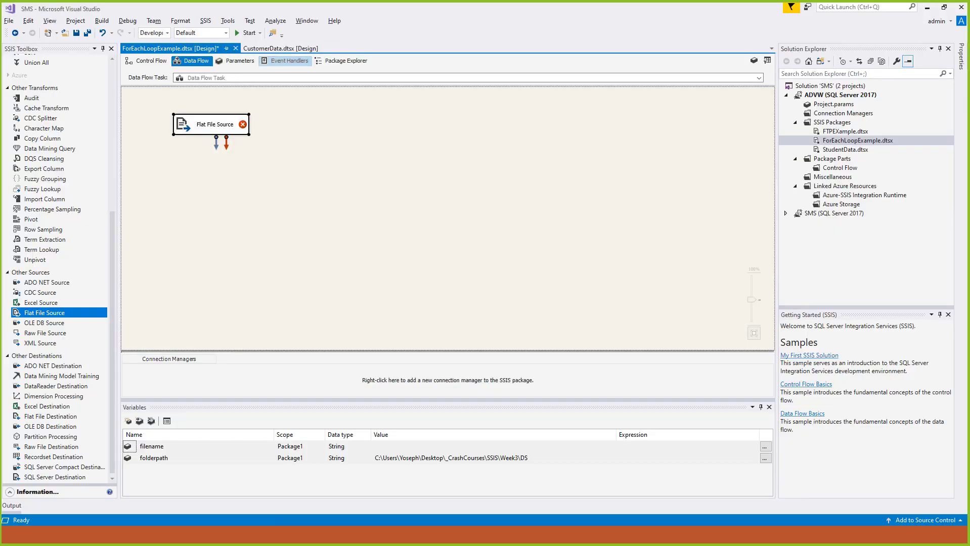
Create a new flat file connection manager for the Flat File Source, using Student1.csv from the DS folder.
double_click(215, 125)
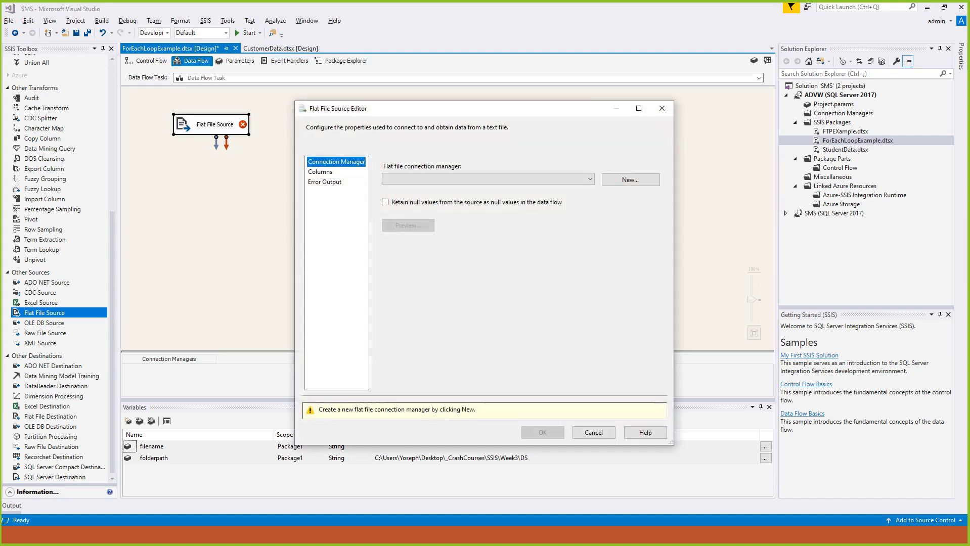
left_click(630, 180)
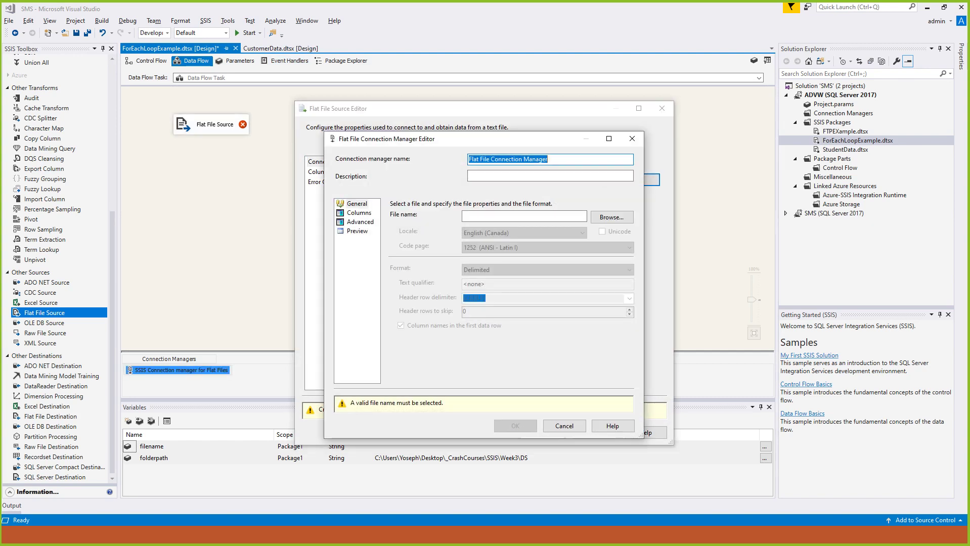
left_click(612, 217)
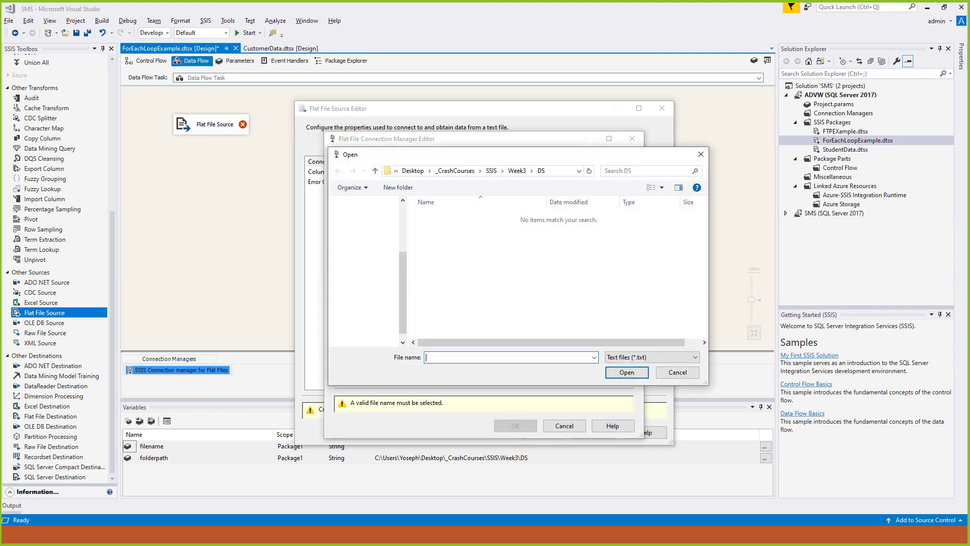
left_click(652, 357)
left_click(633, 375)
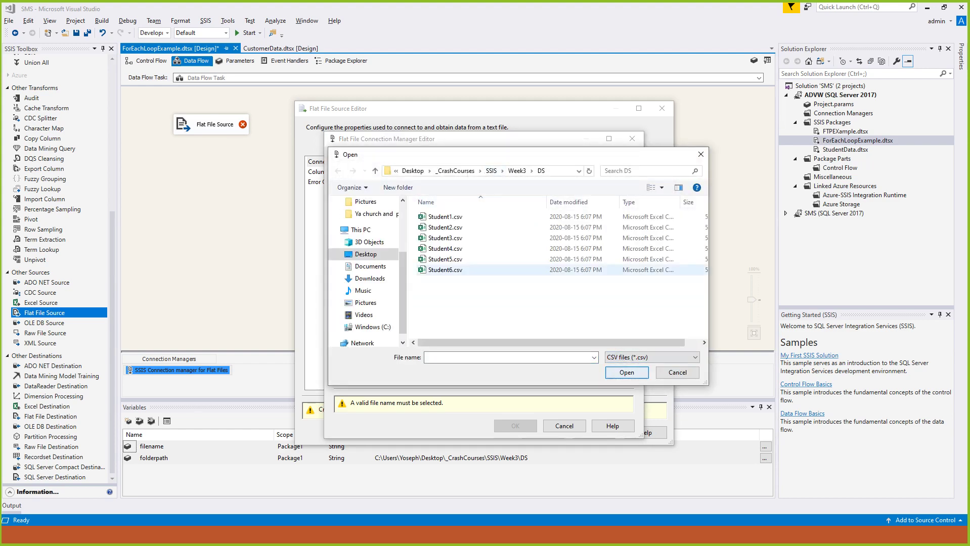
double_click(445, 217)
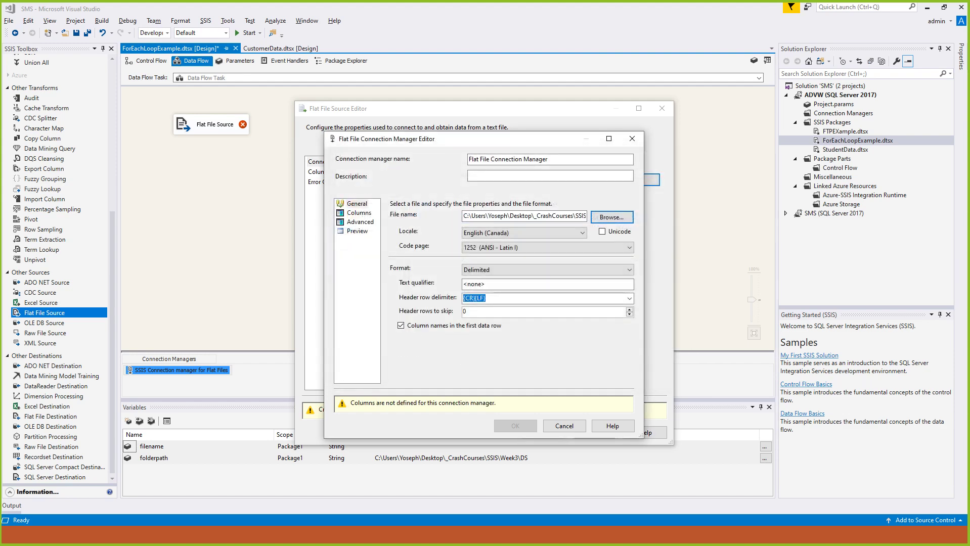
Load the file's columns in the connection manager, then check the source's column list and accept both editors.
left_click(359, 213)
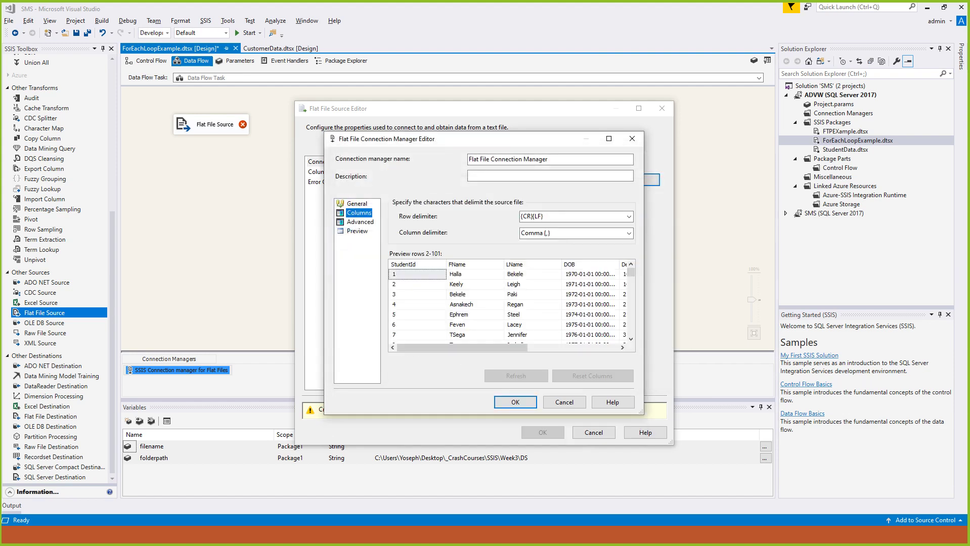
left_click(515, 402)
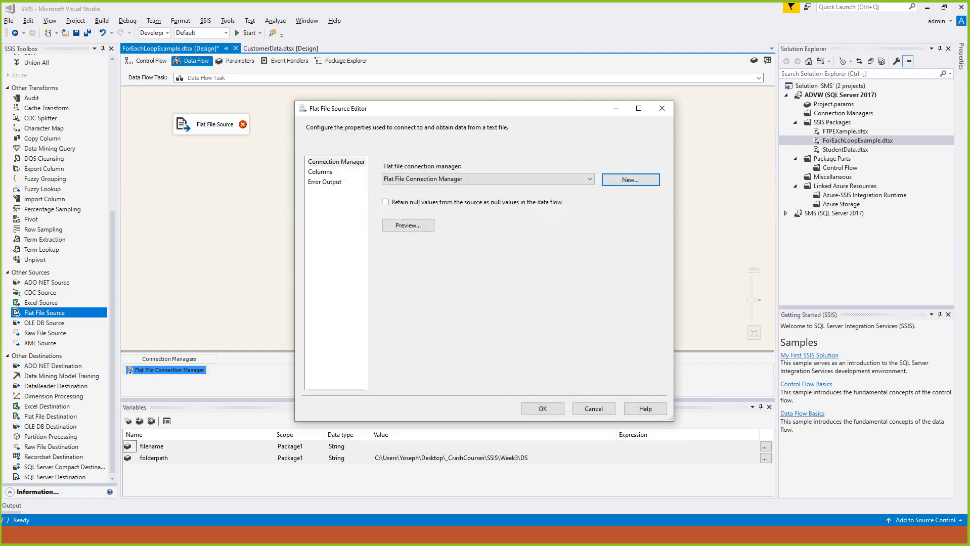
left_click(320, 172)
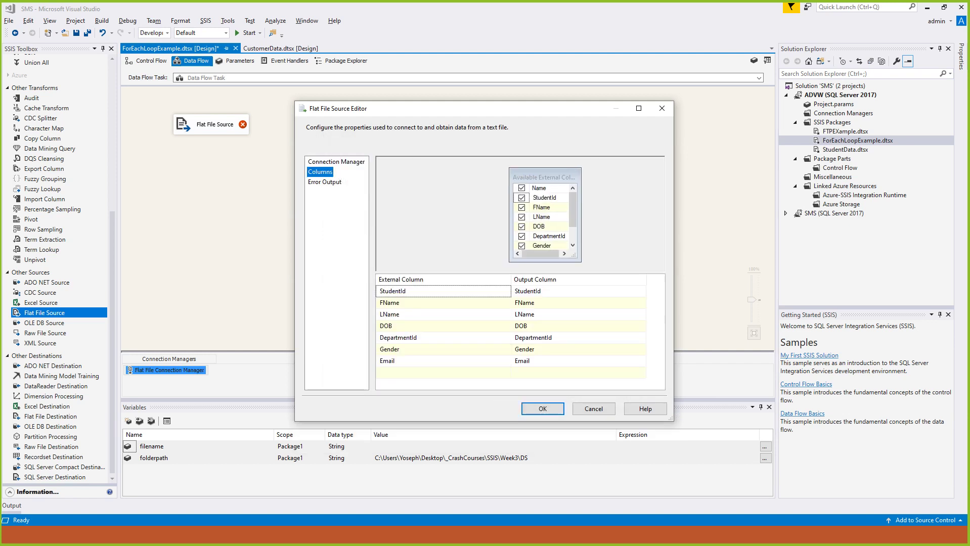
key("Return")
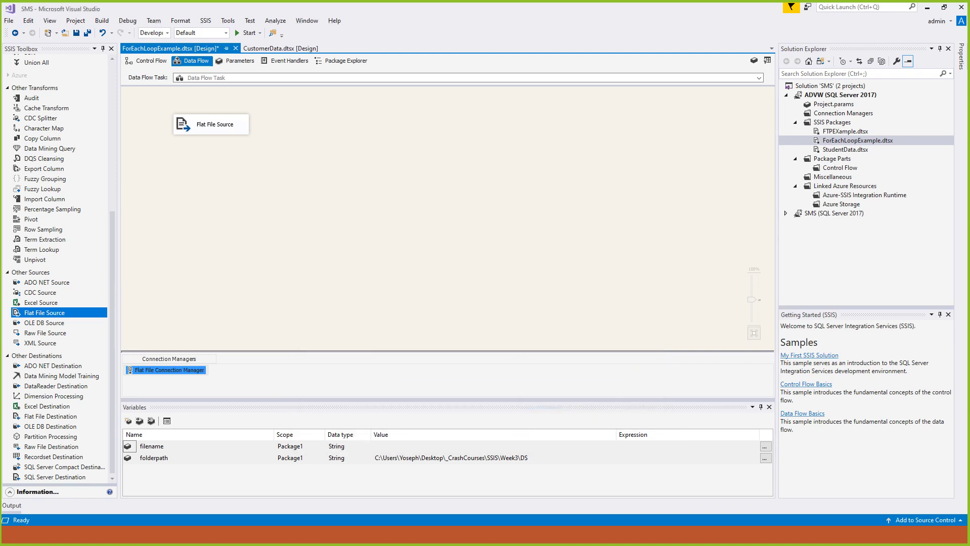
Open the properties of the Flat File Connection Manager.
left_click(211, 125)
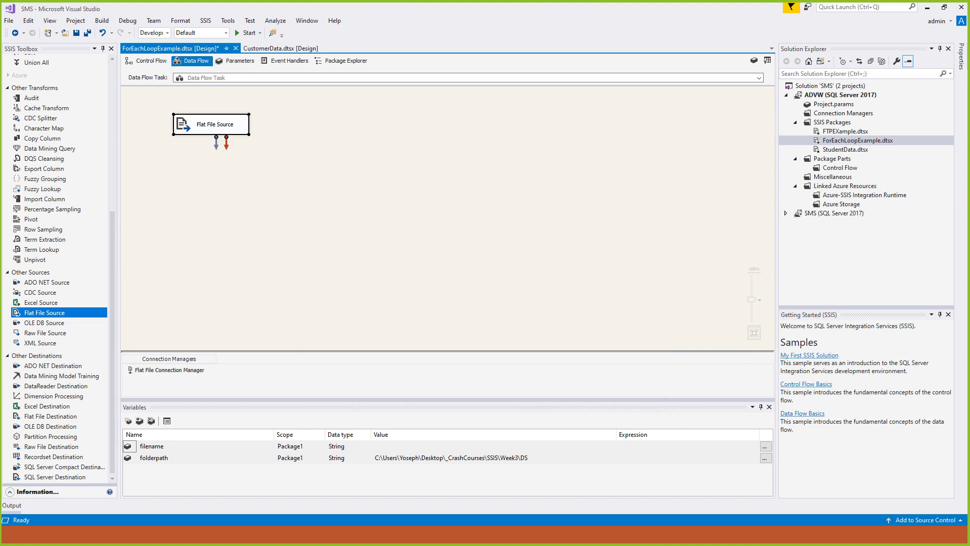
right_click(150, 367)
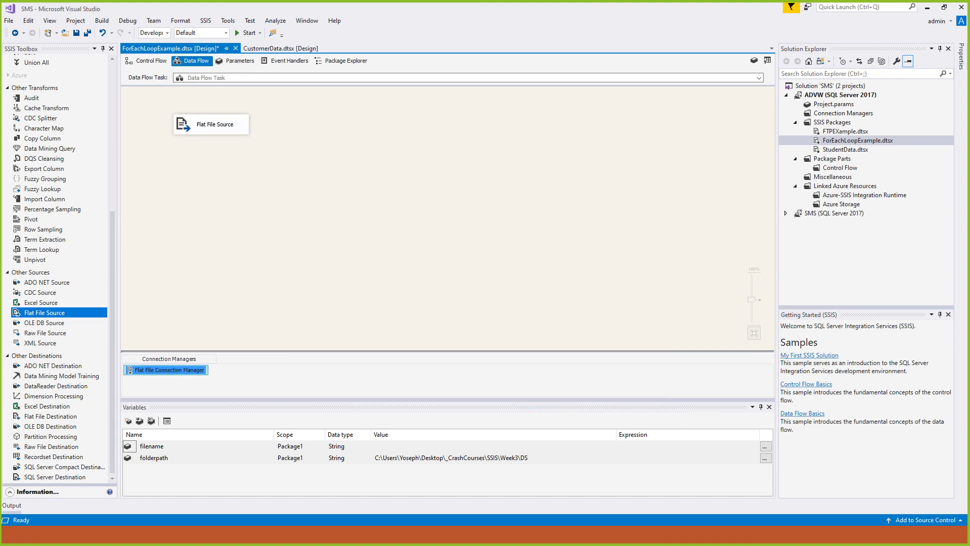
left_click(181, 359)
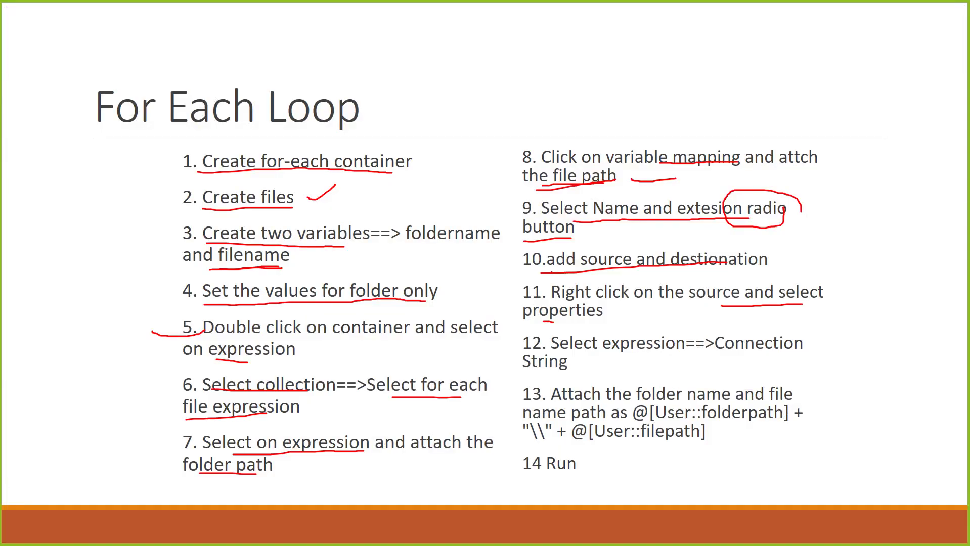
left_click_drag(554, 302, 596, 303)
left_click_drag(702, 308, 782, 306)
left_click_drag(527, 320, 582, 320)
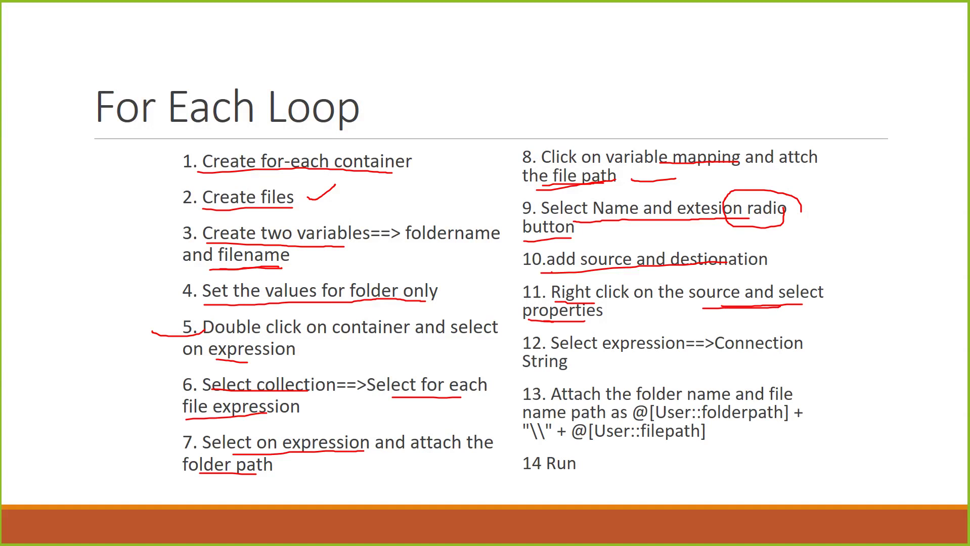
left_click_drag(605, 352, 807, 348)
Switch back to Visual Studio and open the property expressions editor for the Flat File Connection Manager.
key("alt+Tab")
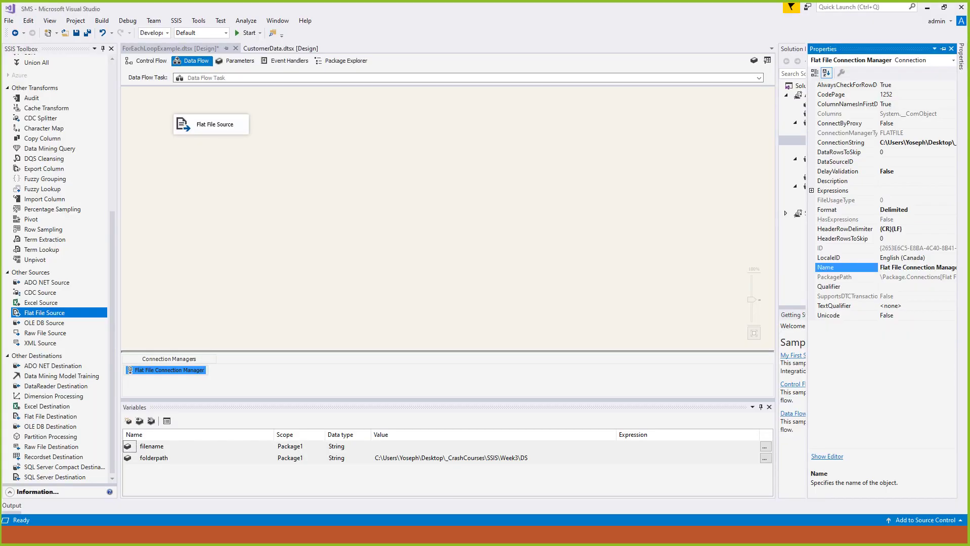
right_click(175, 369)
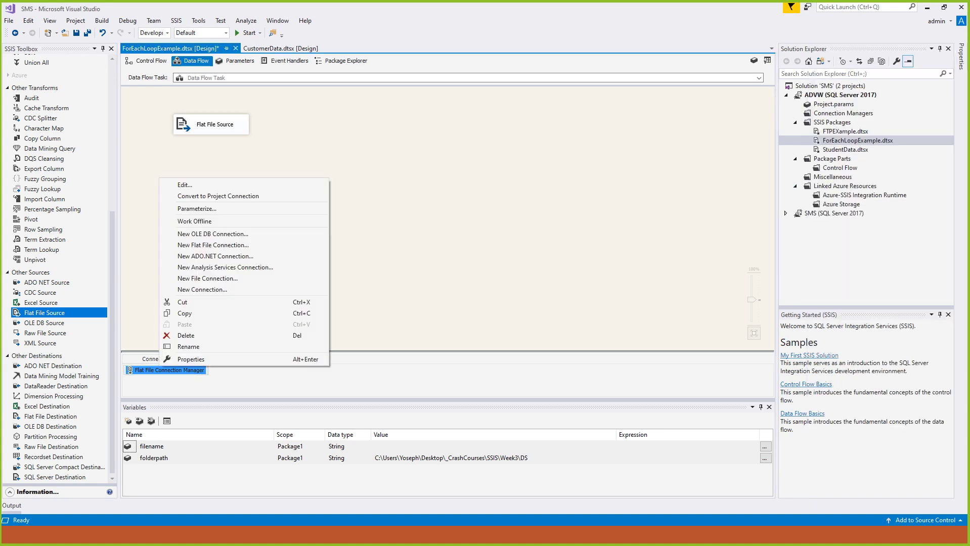
left_click(227, 357)
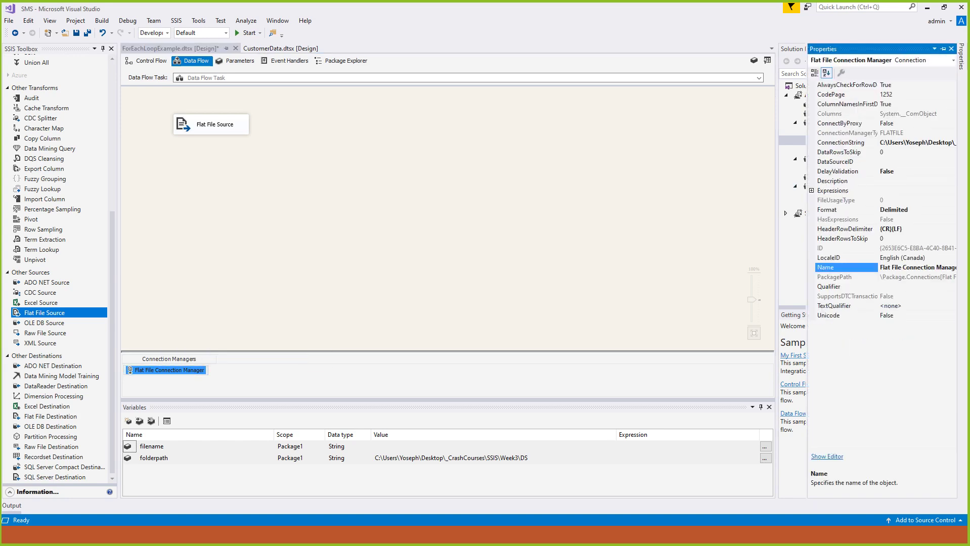
left_click(916, 191)
left_click(952, 191)
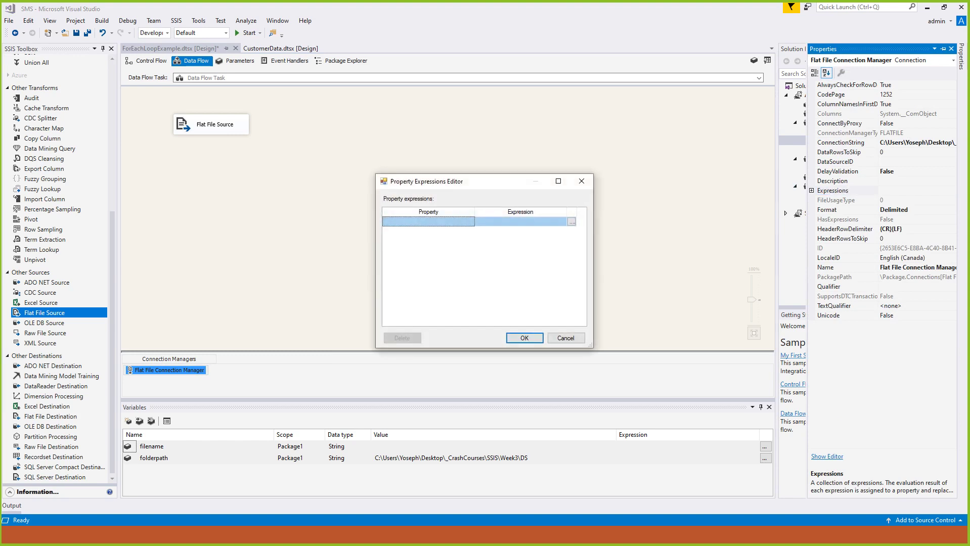
Add a property expression for ConnectionString and open its Expression Builder.
left_click(469, 222)
left_click(471, 222)
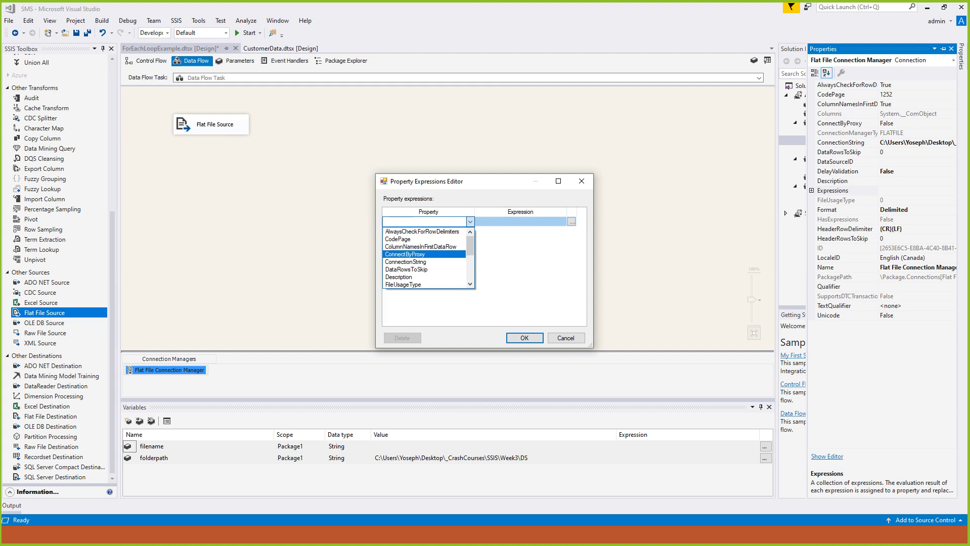
left_click(405, 261)
left_click(572, 222)
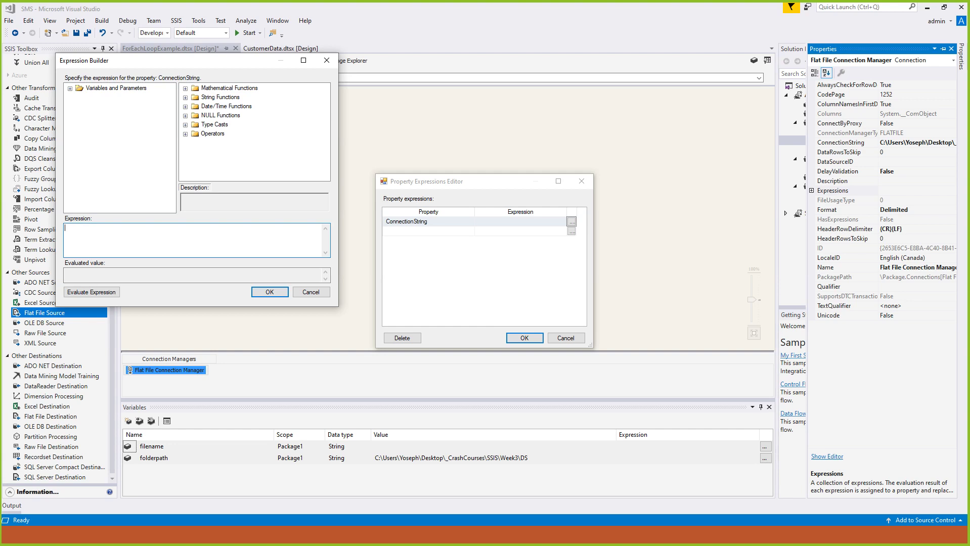
Switch to the DS folder in File Explorer and open a blank Notepad document below its file list.
key("alt+Tab")
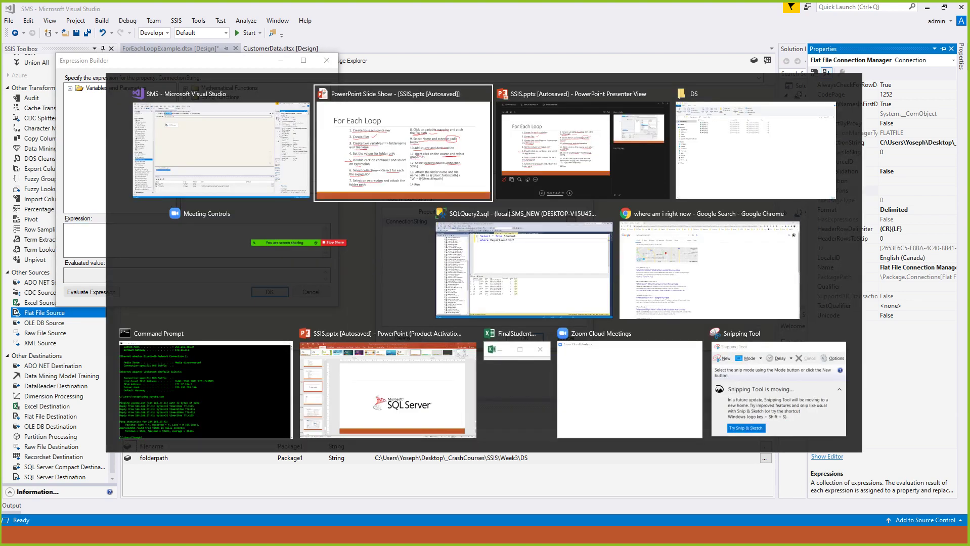
key("alt+Tab")
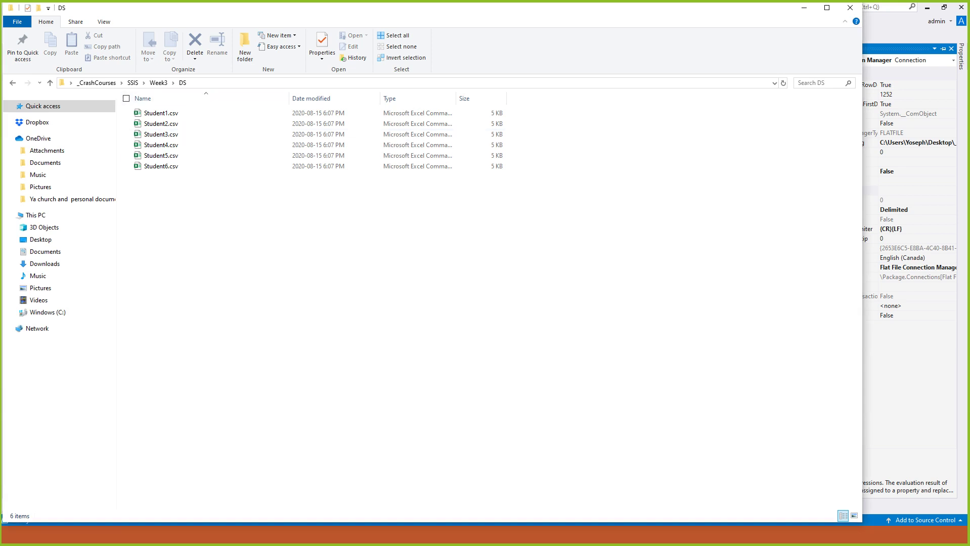
left_click(161, 113)
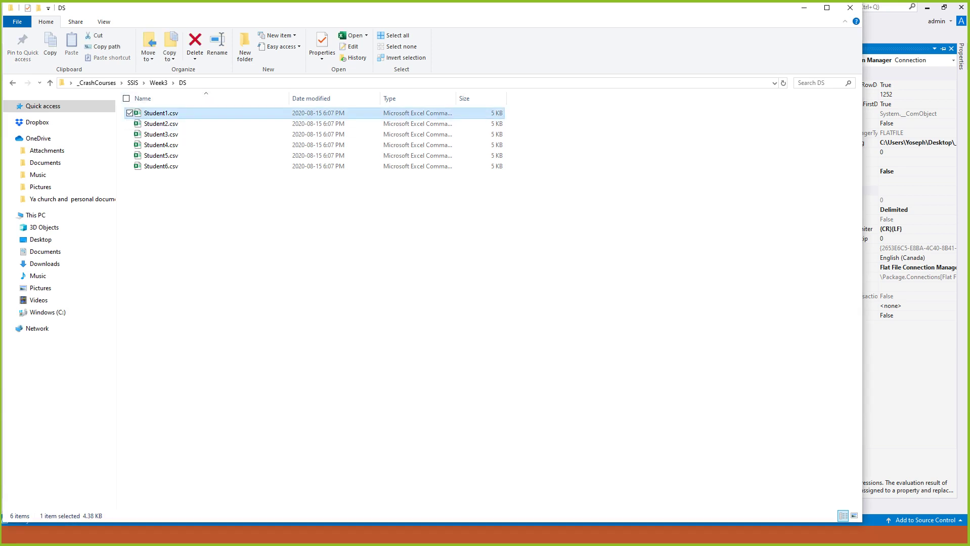
key("super")
type("note")
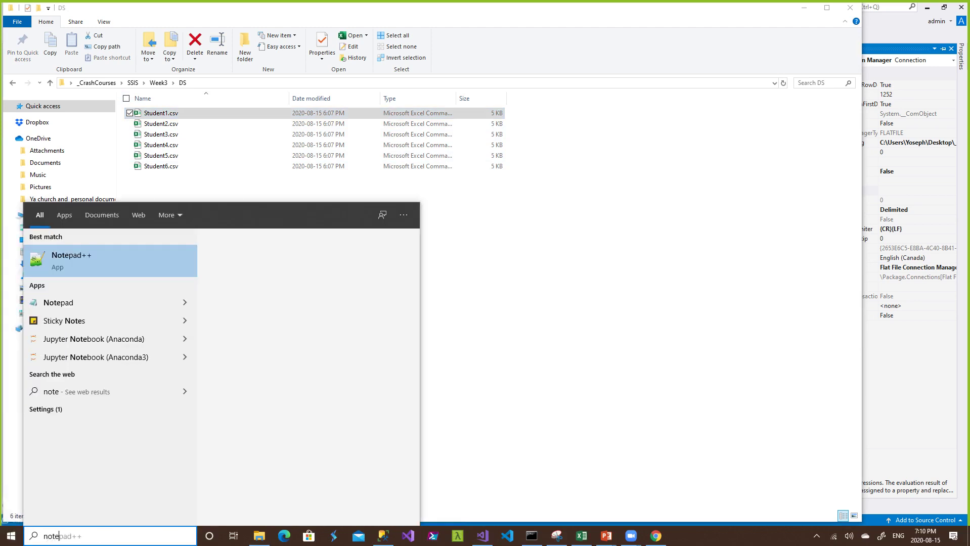
key("Down")
key("Return")
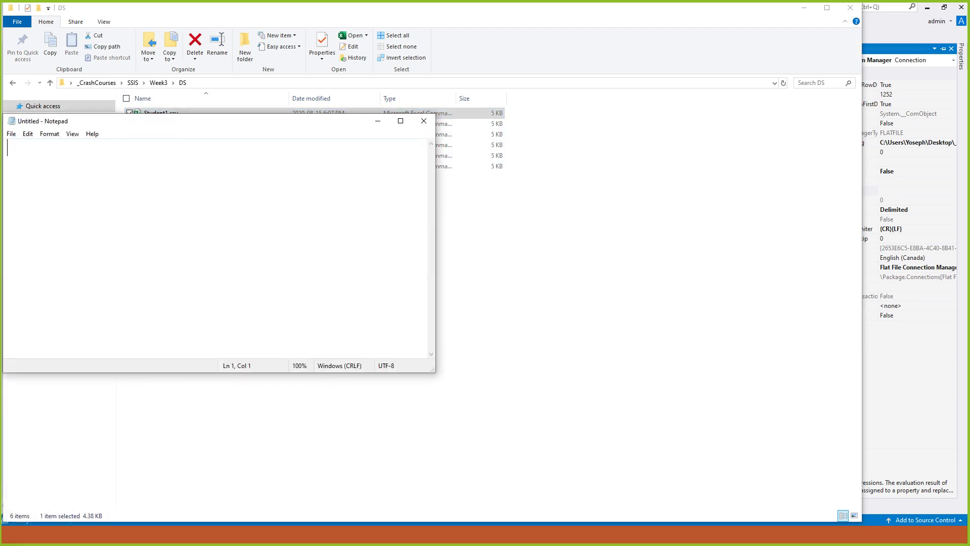
left_click_drag(202, 120, 353, 204)
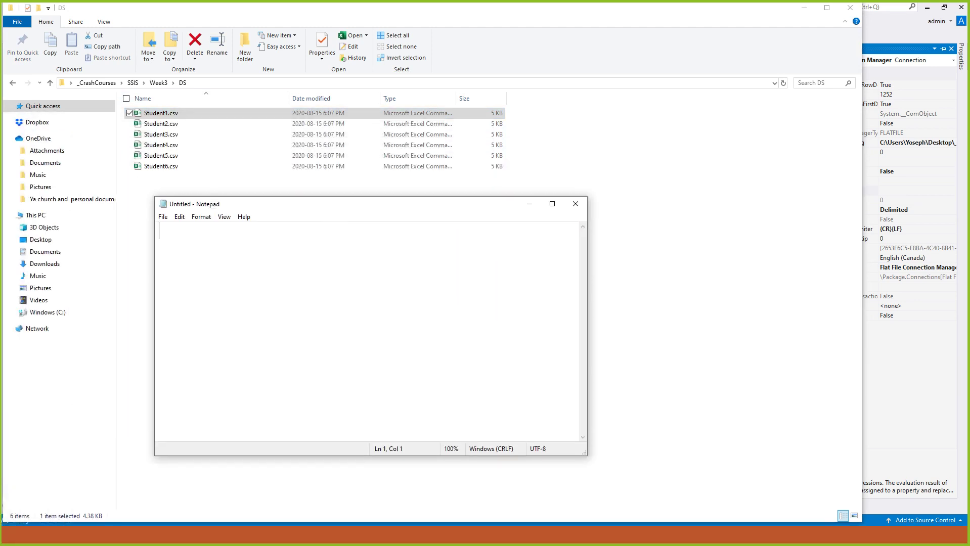
Write the full path of Student1.csv in Notepad, using the copied DS folder path, a backslash and the file name.
left_click(323, 83)
key("ctrl+c")
key("alt+Tab")
key("ctrl+v")
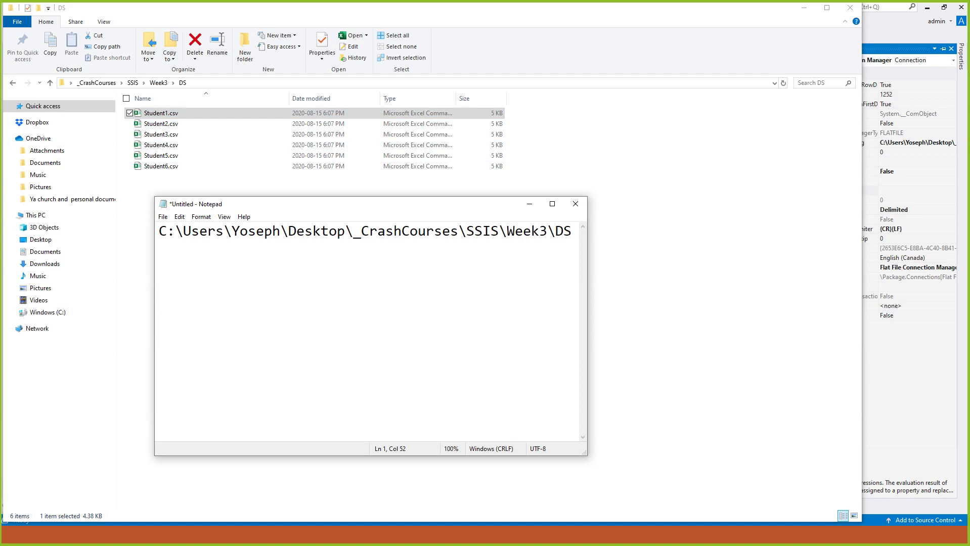
left_click_drag(588, 324, 928, 324)
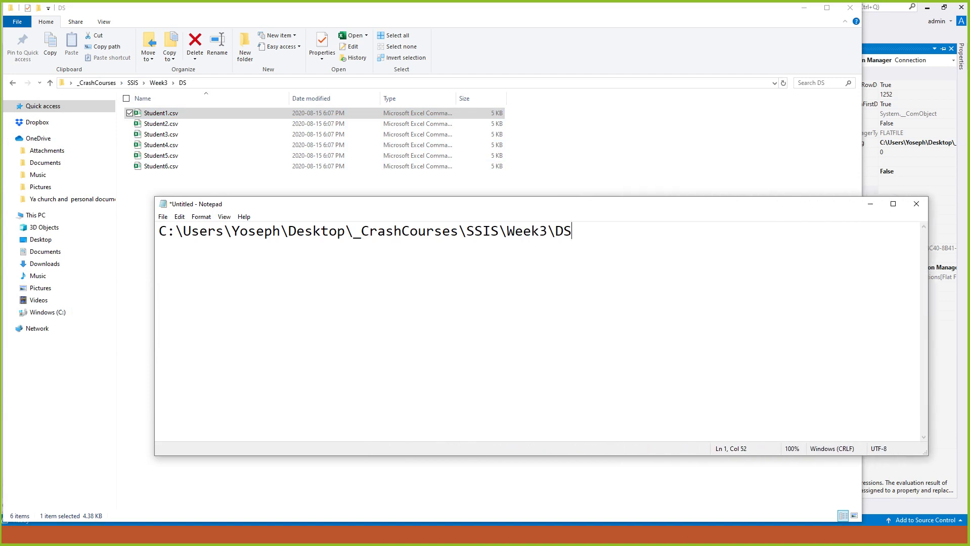
type("\\")
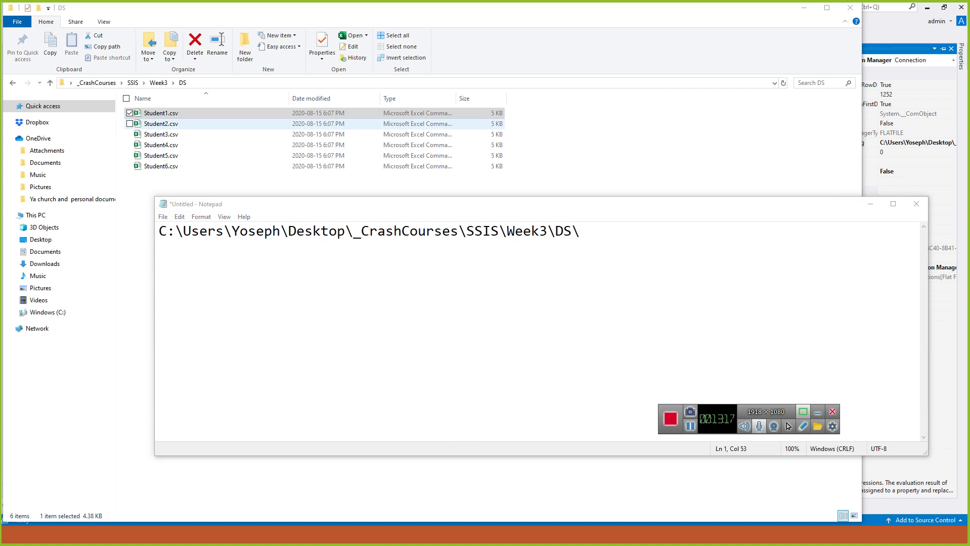
left_click(582, 233)
type("Student")
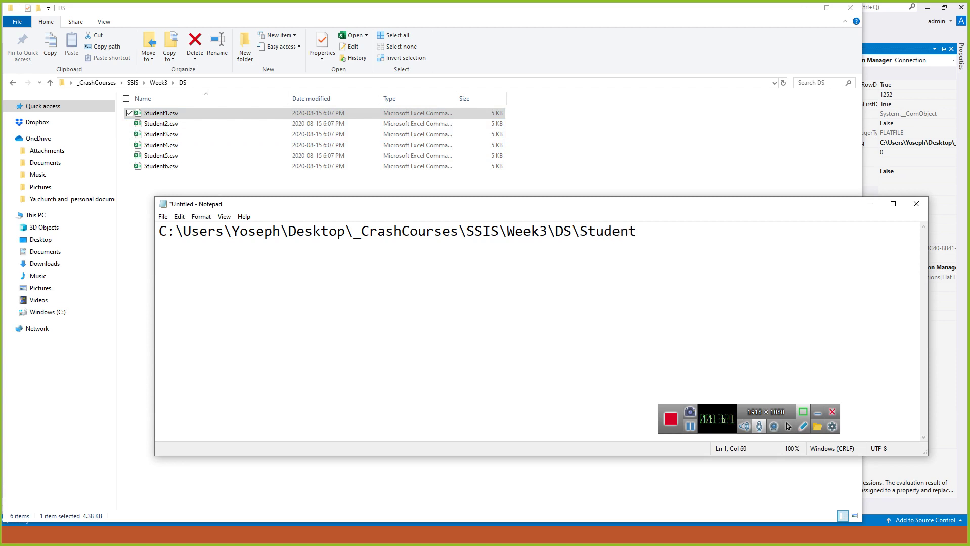
type("1.csv")
Duplicate the Student1.csv path line four times, one copy per line.
key("Return")
key("ctrl+a")
key("Right")
key("ctrl+v")
key("ctrl+v")
key("ctrl+v")
key("ctrl+v")
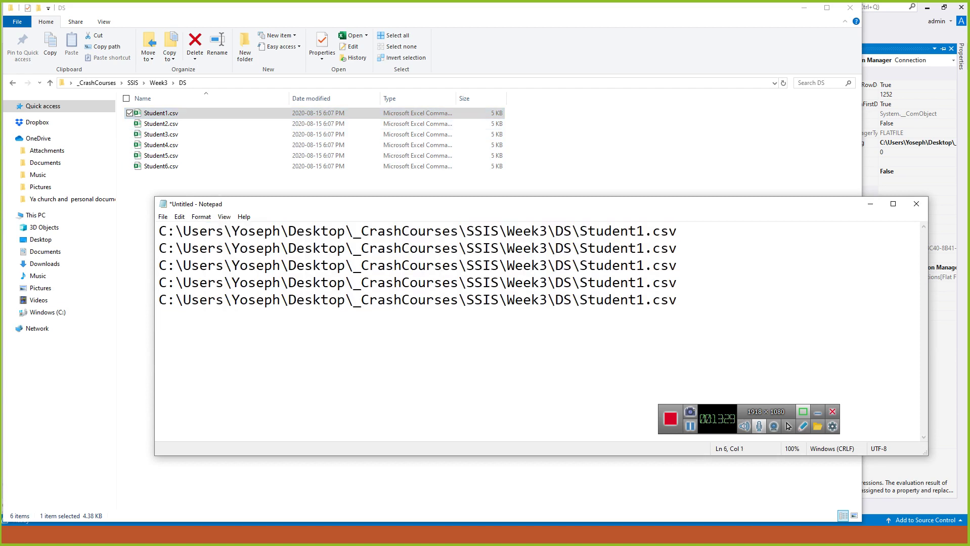
Renumber the four duplicated path lines as Student2.csv, Student3.csv, Student4.csv and Student5.csv.
left_click(635, 247)
key("Delete")
type("2")
key("Down")
key("shift+Left")
type("3")
key("Down")
key("shift+Left")
type("4")
key("Down")
key("shift+Left")
type("5")
Compare the paths in Notepad, highlighting the shared folder part and the differing file name.
left_click_drag(629, 231, 621, 283)
left_click(637, 282)
left_click(637, 300)
left_click_drag(580, 231, 159, 232)
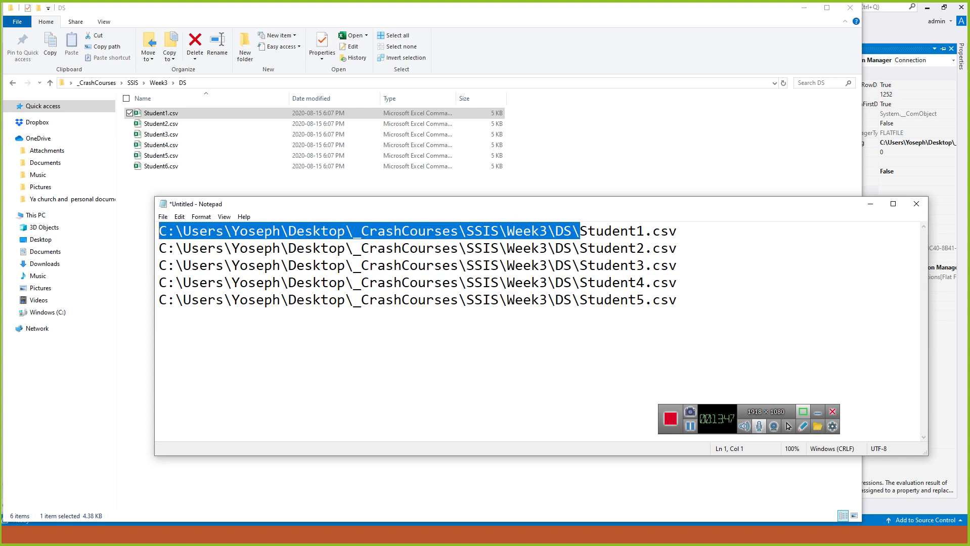
left_click_drag(581, 249, 678, 248)
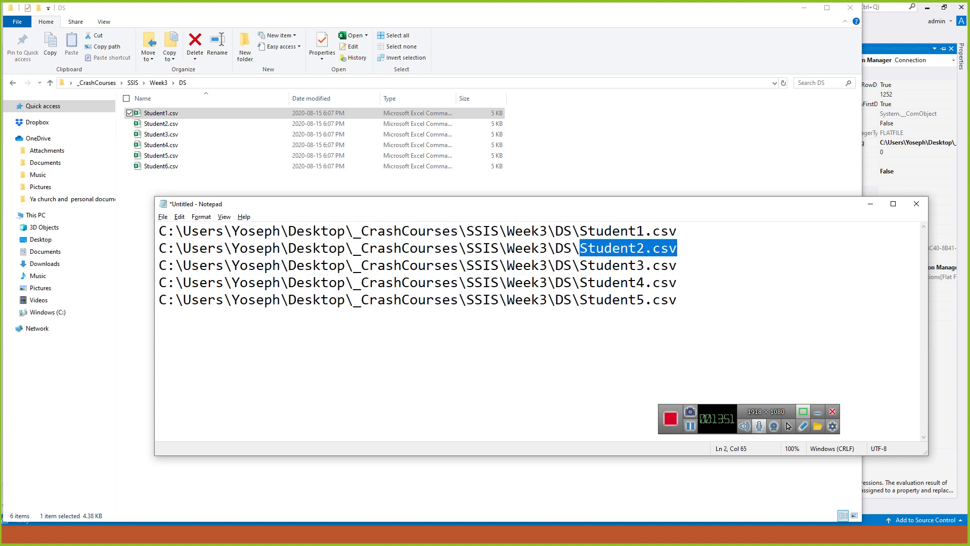
Back in Visual Studio, set the ConnectionString expression to @[User::folderpath]+ "\\" + @[User::filename] and accept both dialogs.
key("alt+Tab")
key("alt+Tab")
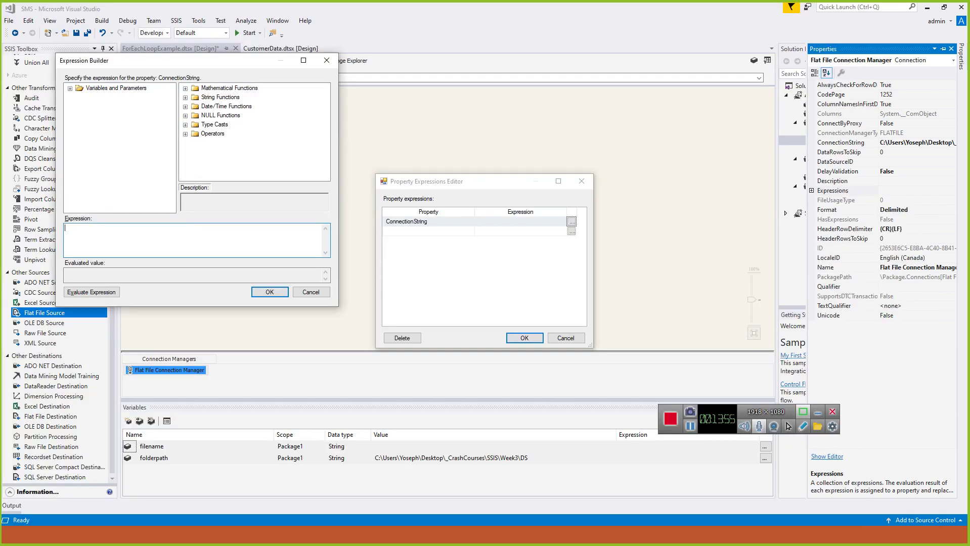
left_click(70, 89)
left_click_drag(114, 115, 152, 236)
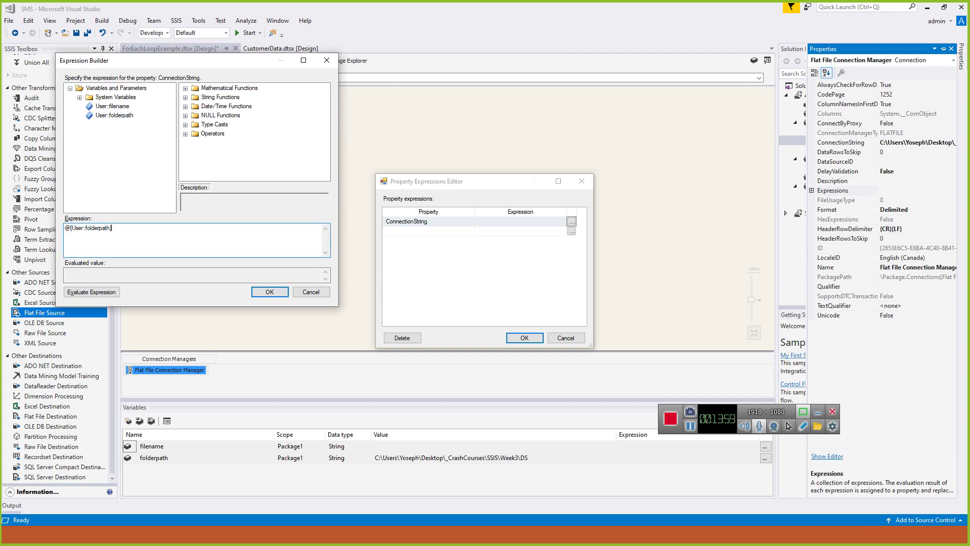
type("+ \"\\\\\" +")
left_click(116, 88)
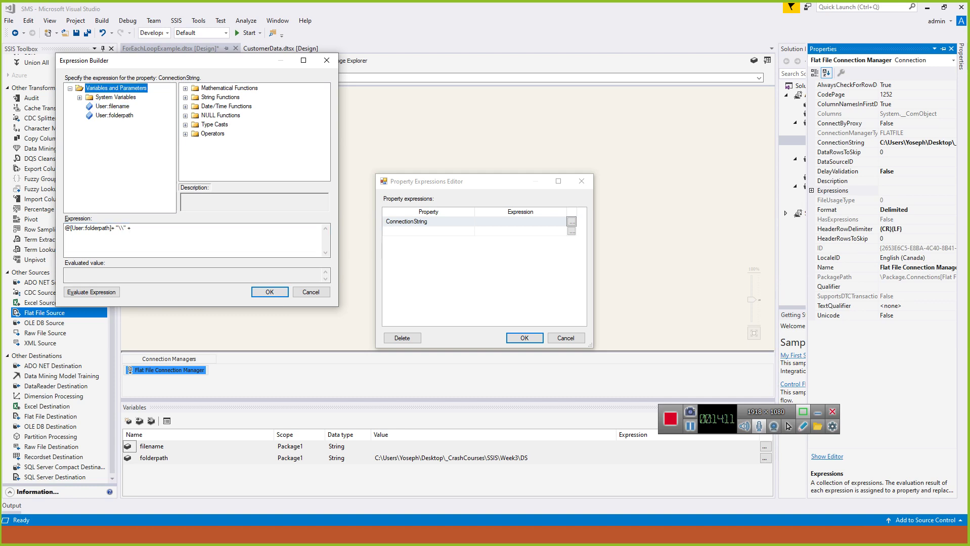
left_click_drag(112, 106, 155, 228)
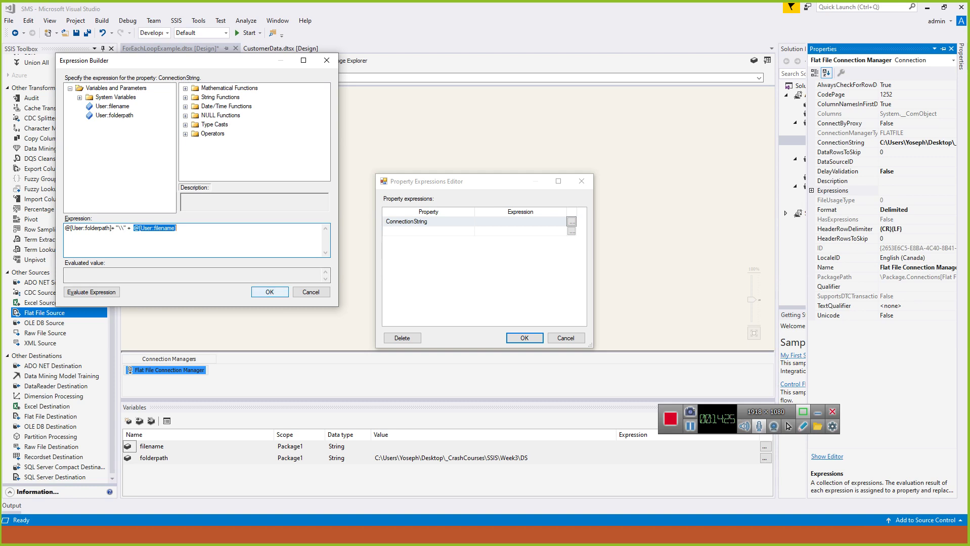
left_click(269, 292)
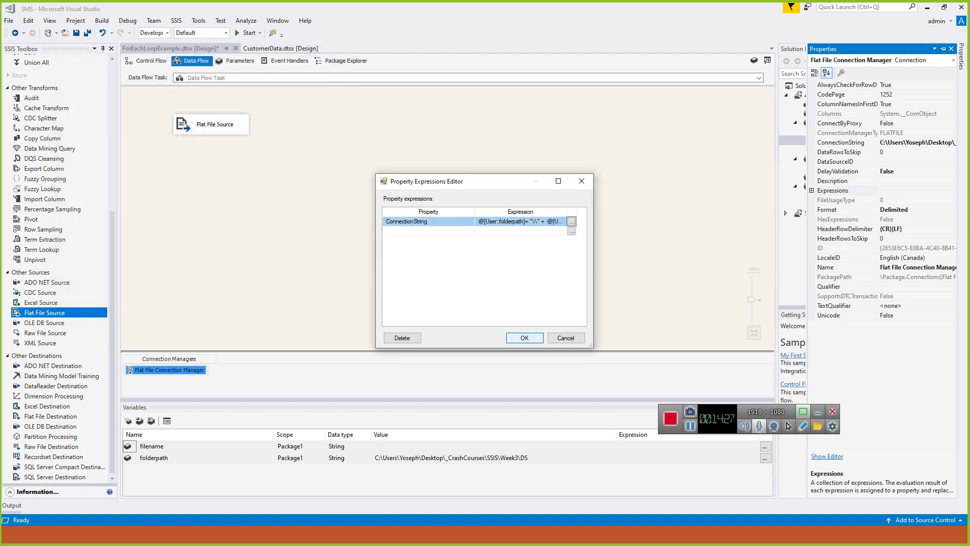
key("Return")
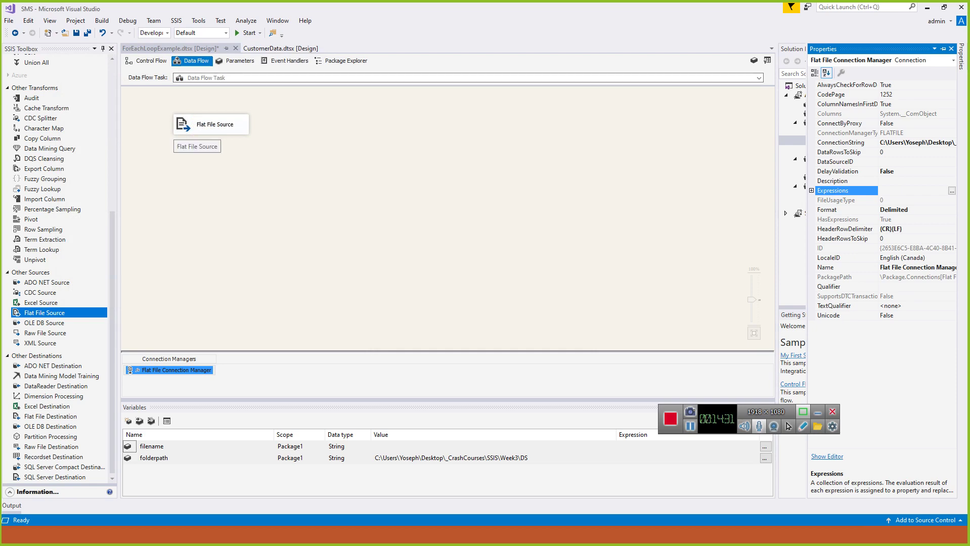
key("alt+Tab")
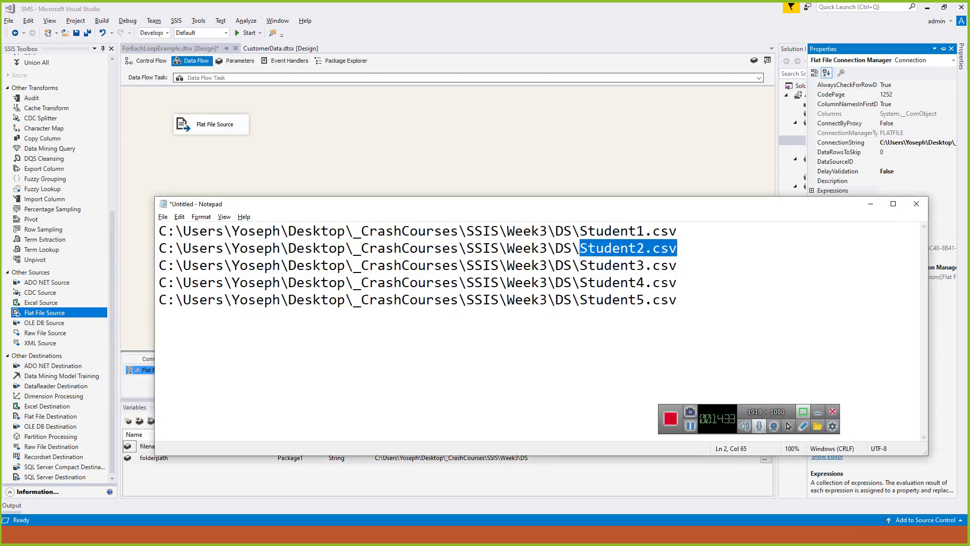
key("alt+Tab")
key("Tab")
key("alt+Tab")
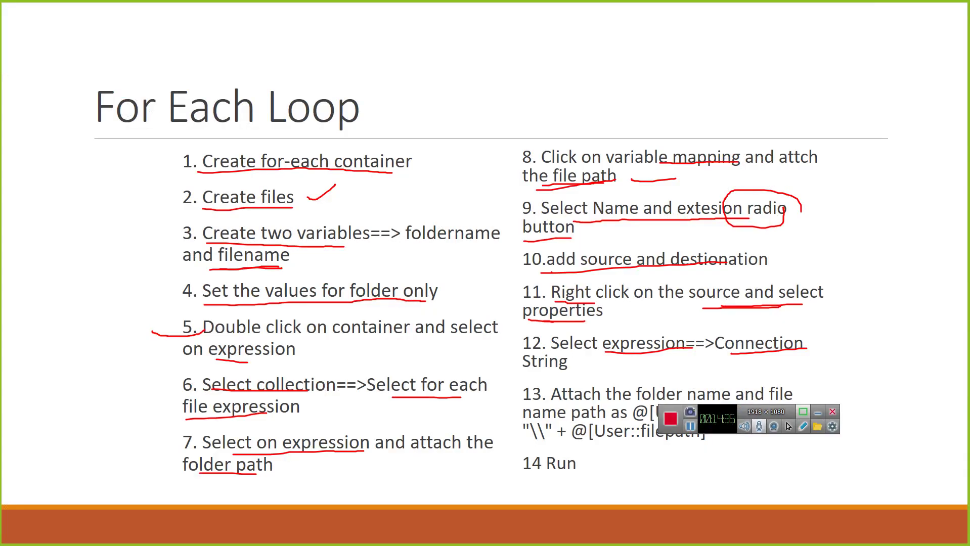
left_click_drag(648, 226, 778, 221)
left_click_drag(516, 258, 673, 270)
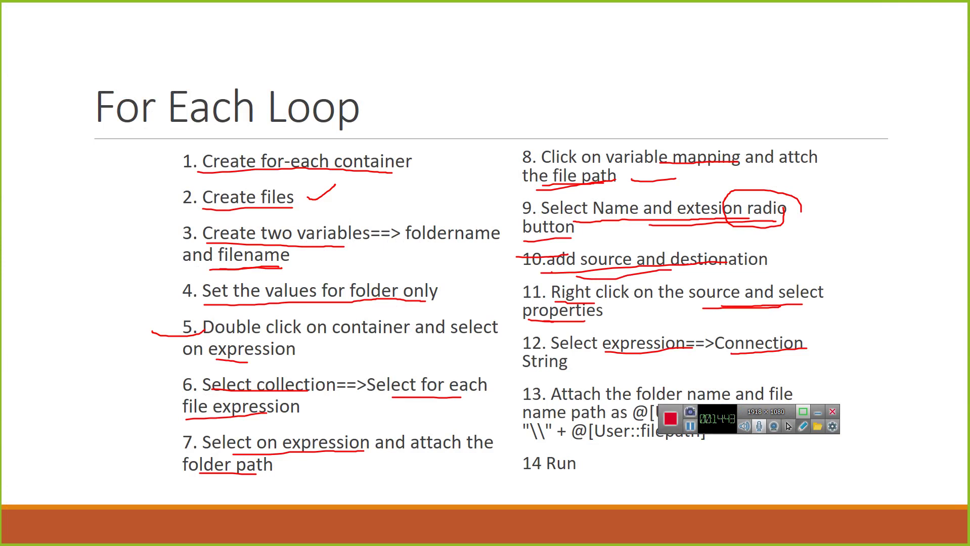
left_click(818, 412)
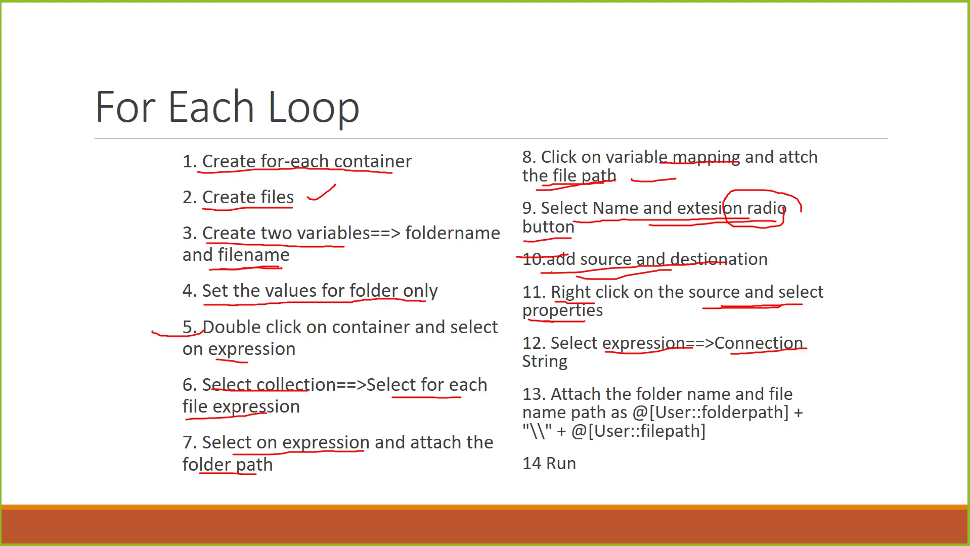
left_click_drag(521, 409, 522, 435)
left_click_drag(803, 408, 799, 444)
Return to Visual Studio and select the Expressions property of the Flat File Connection Manager.
key("alt+Tab")
key("alt+Tab")
key("Tab")
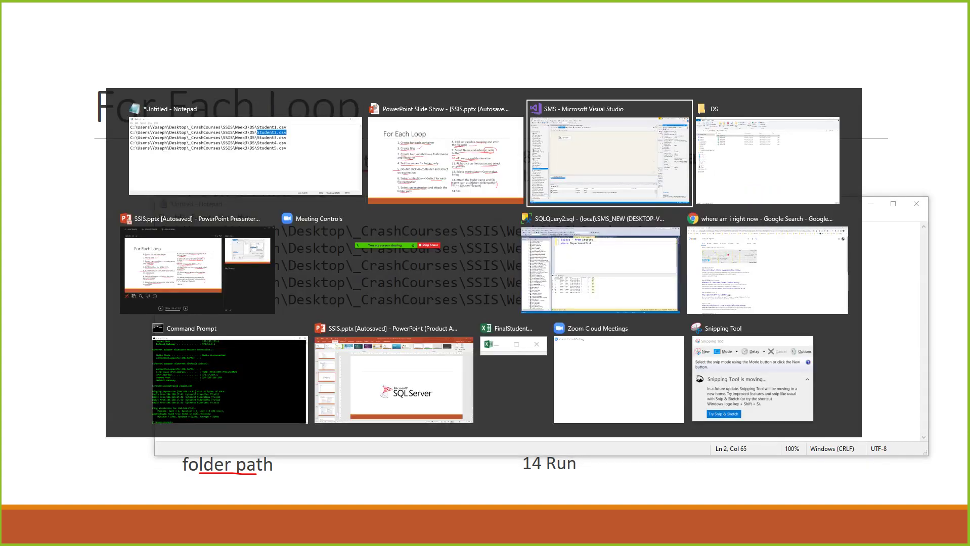
left_click(833, 191)
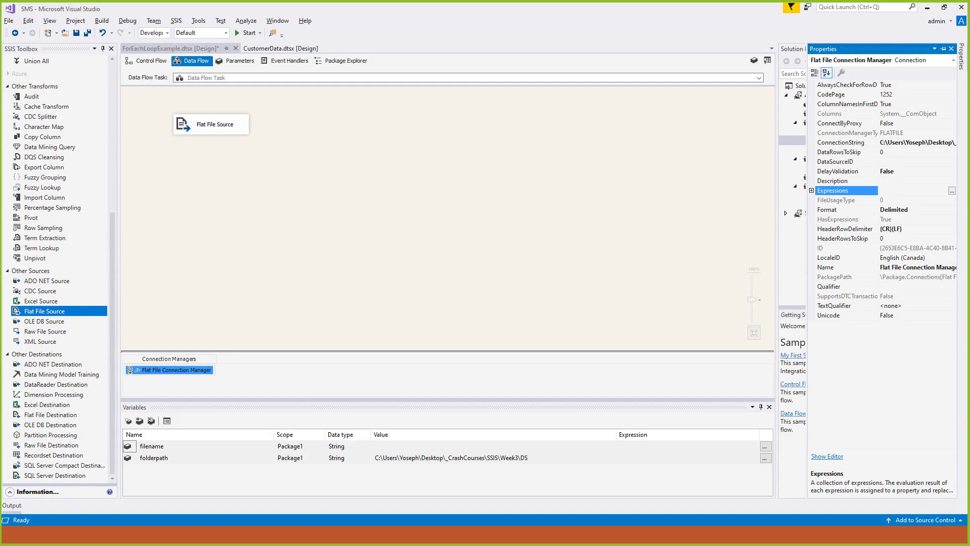
Add an OLE DB Destination fed by the Flat File Source and set its connection manager to the SMS_NEW database.
left_click(50, 425)
double_click(51, 425)
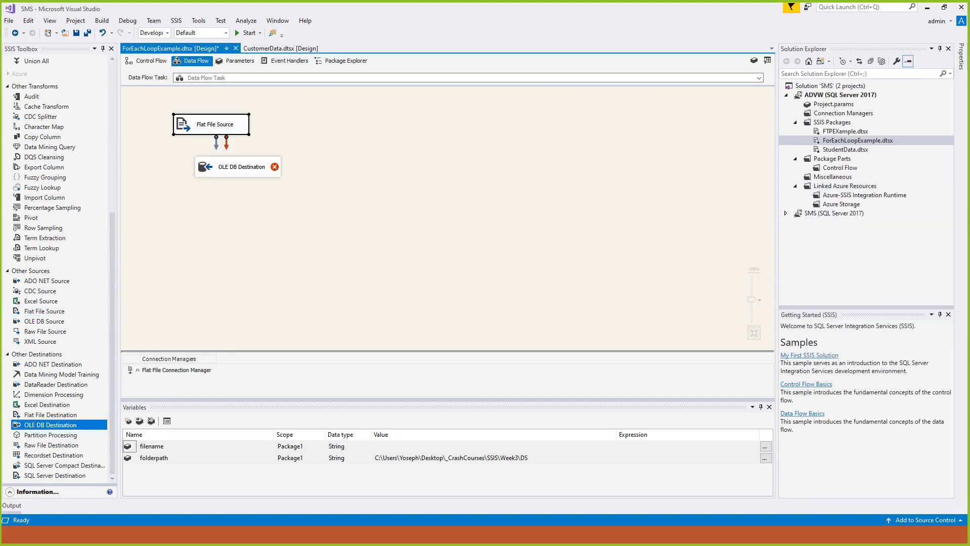
double_click(238, 167)
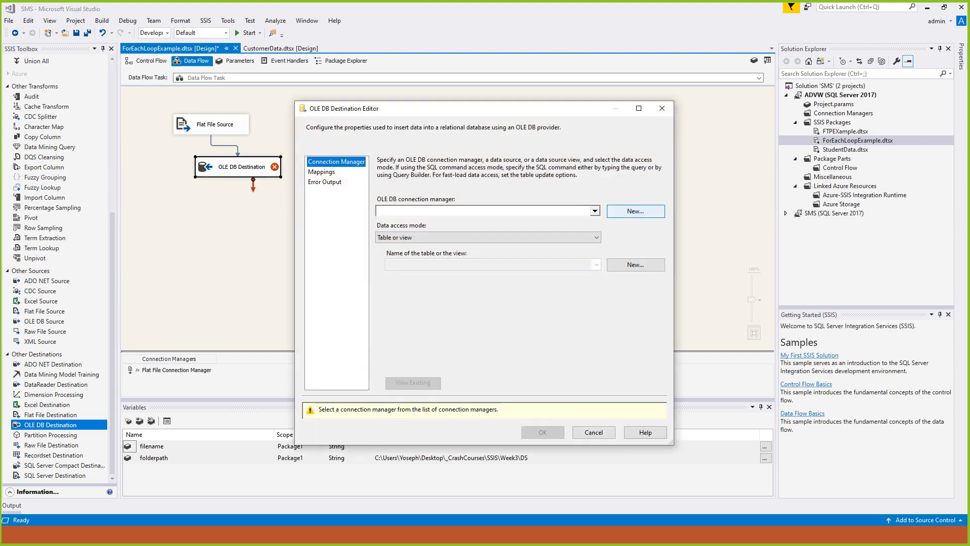
left_click(635, 211)
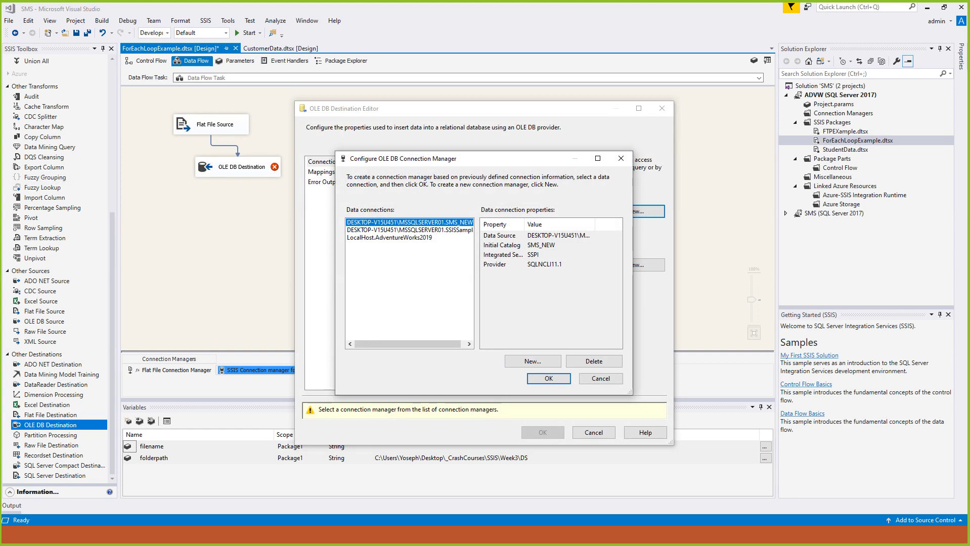
left_click(548, 379)
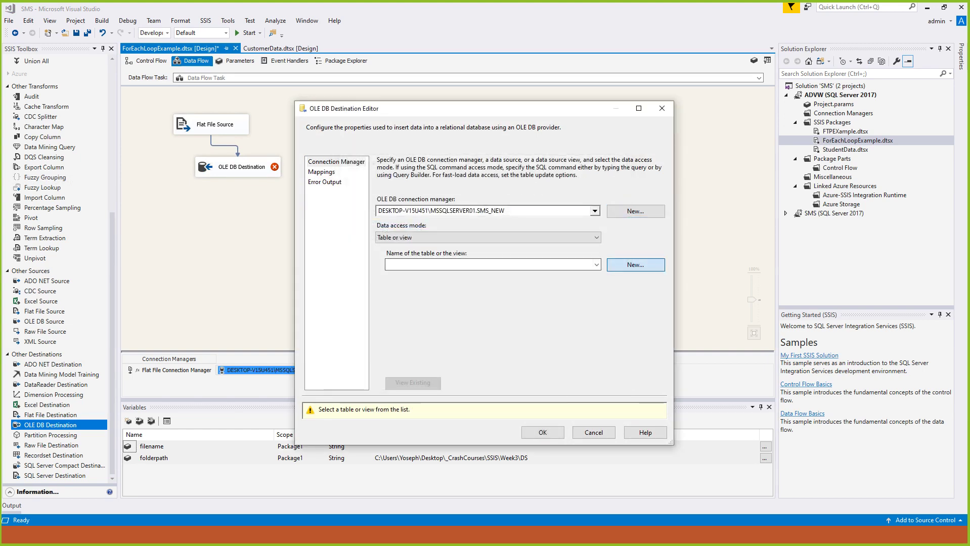
Create a new destination table named StudentDataMovefromCsv with the proposed student columns.
left_click(635, 264)
left_click_drag(416, 202, 474, 201)
key("BackSpace")
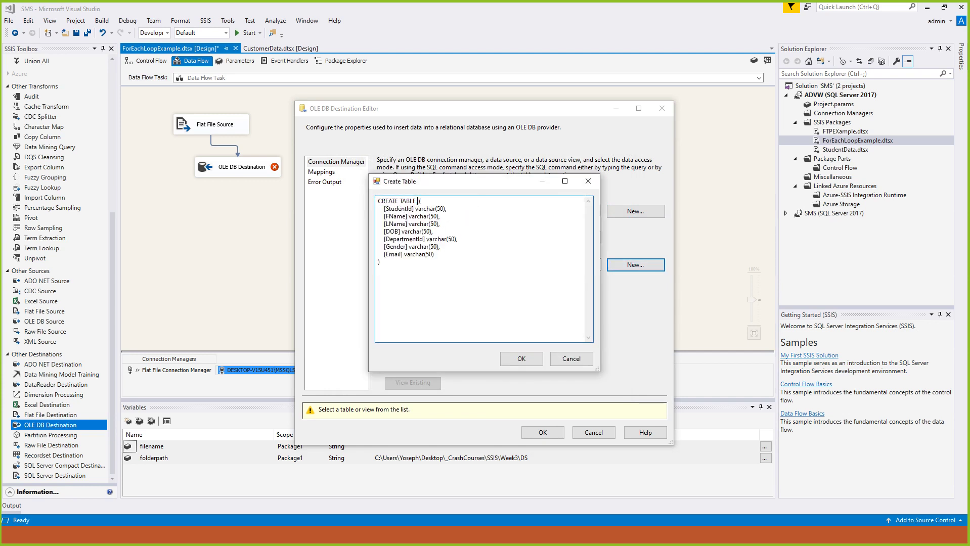
type("_")
key("BackSpace")
type("StudentDataMovefromCsv")
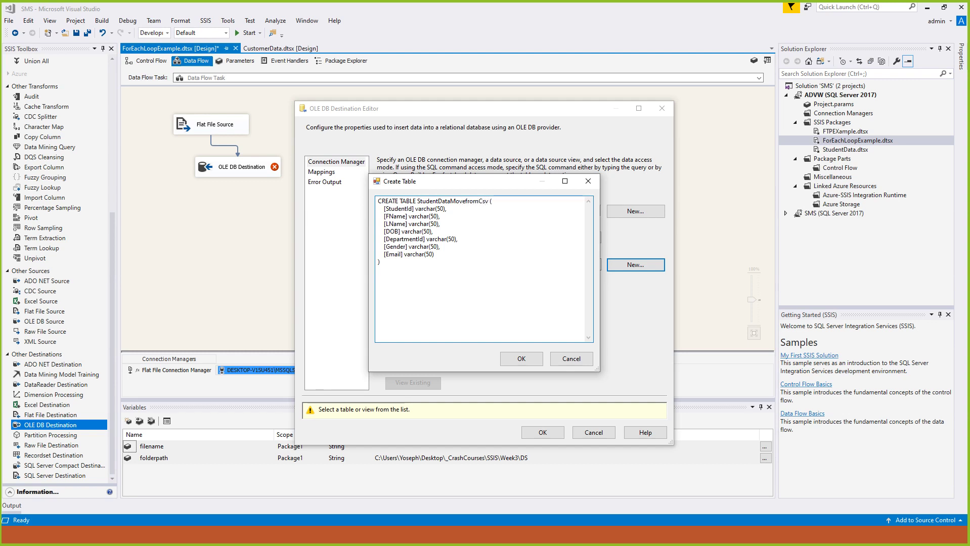
left_click(521, 358)
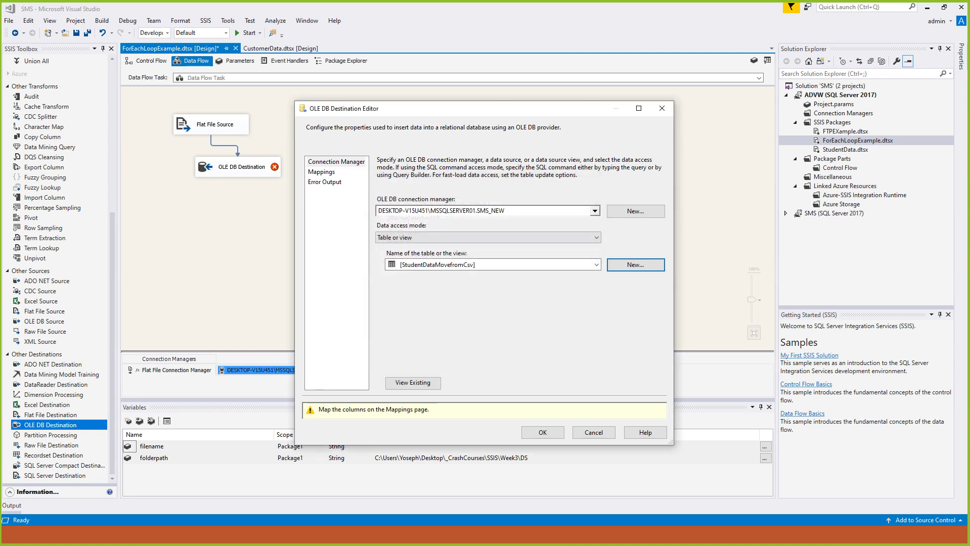
Map the input columns to the destination table's columns, accept the destination settings and run the package.
left_click(321, 172)
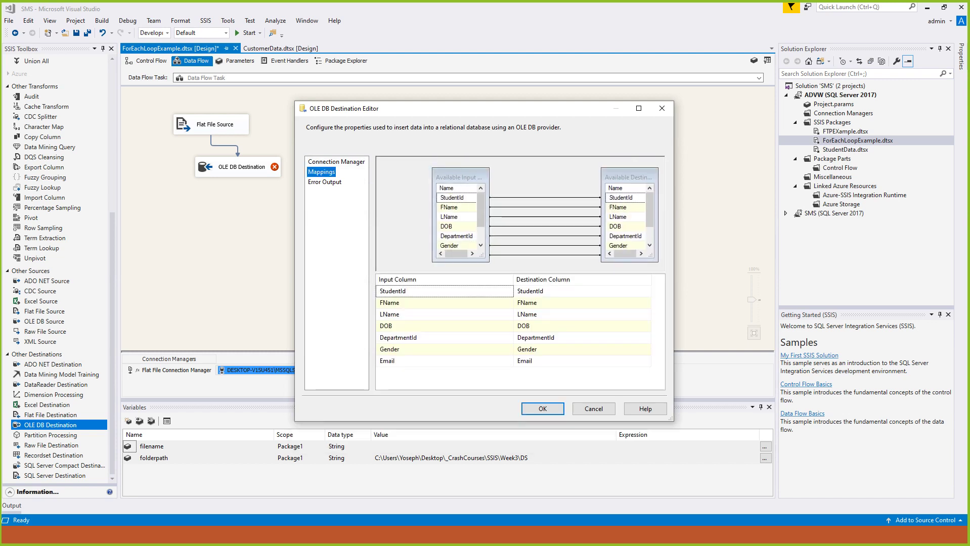
left_click(542, 409)
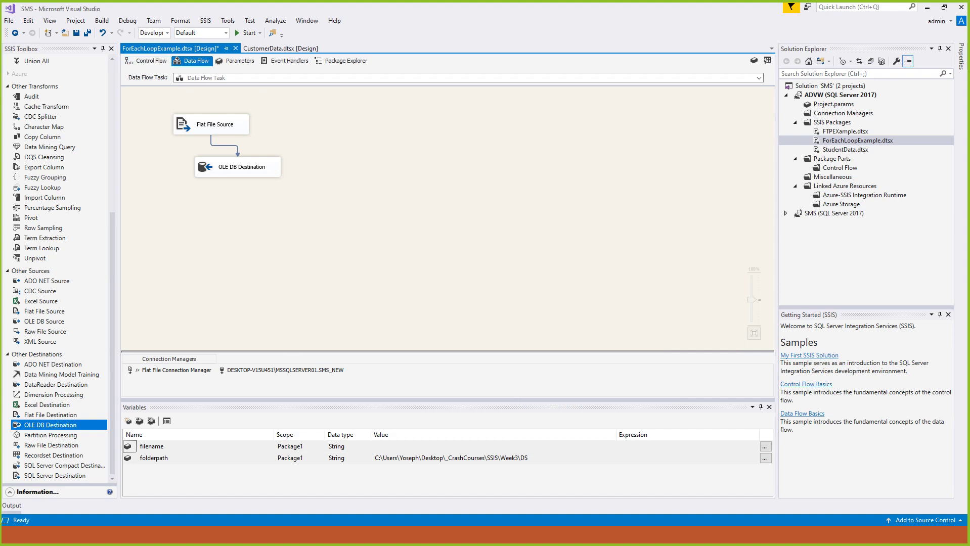
left_click(246, 33)
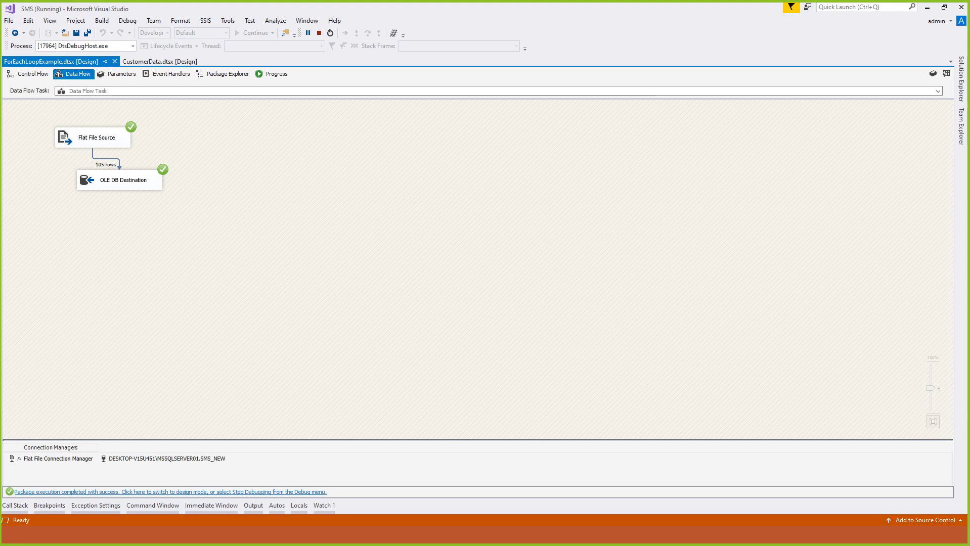
Switch to the DS folder in File Explorer to check how many student CSV files it holds.
key("alt+Tab")
key("alt+Tab")
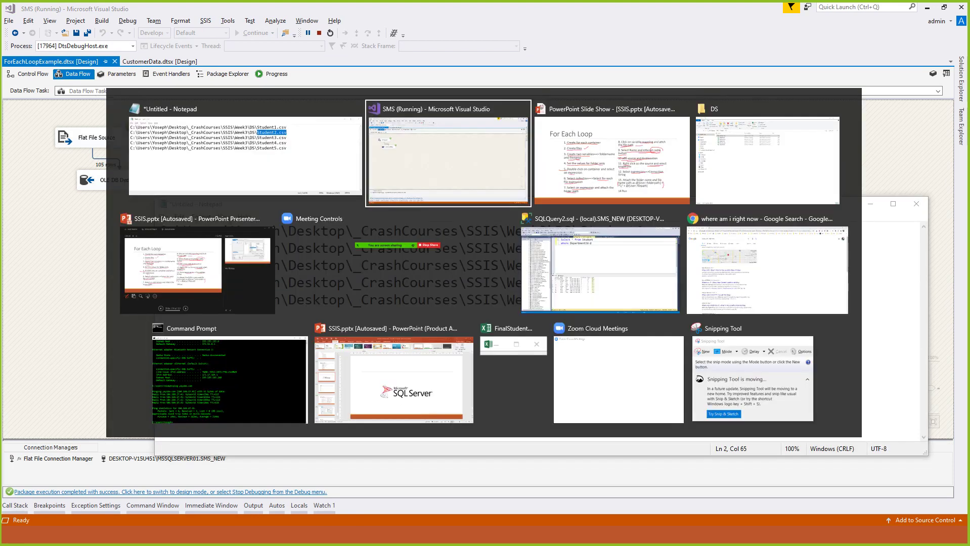
key("alt+Tab")
key("alt+Tab")
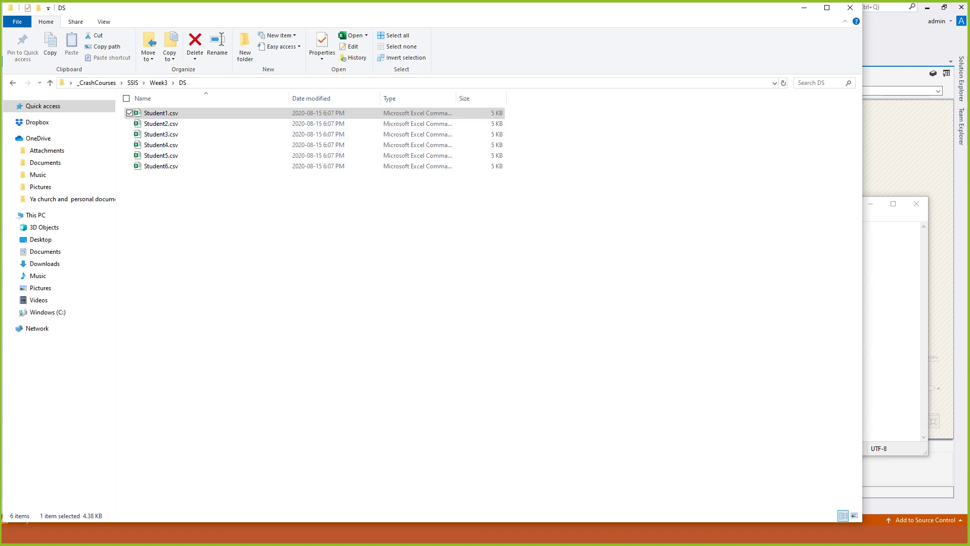
Open Calculator and multiply 6 by 105 to get the expected row count.
key("super")
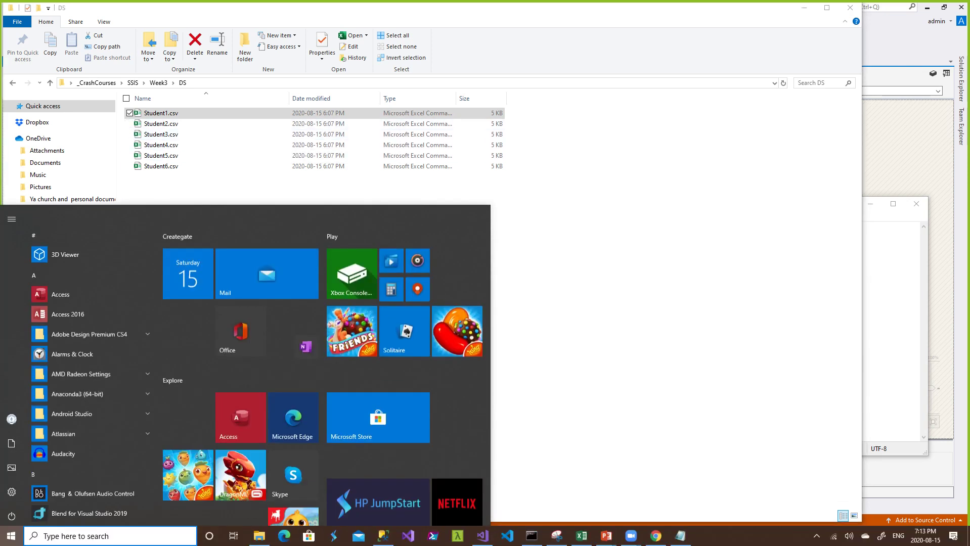
type("calc")
key("Return")
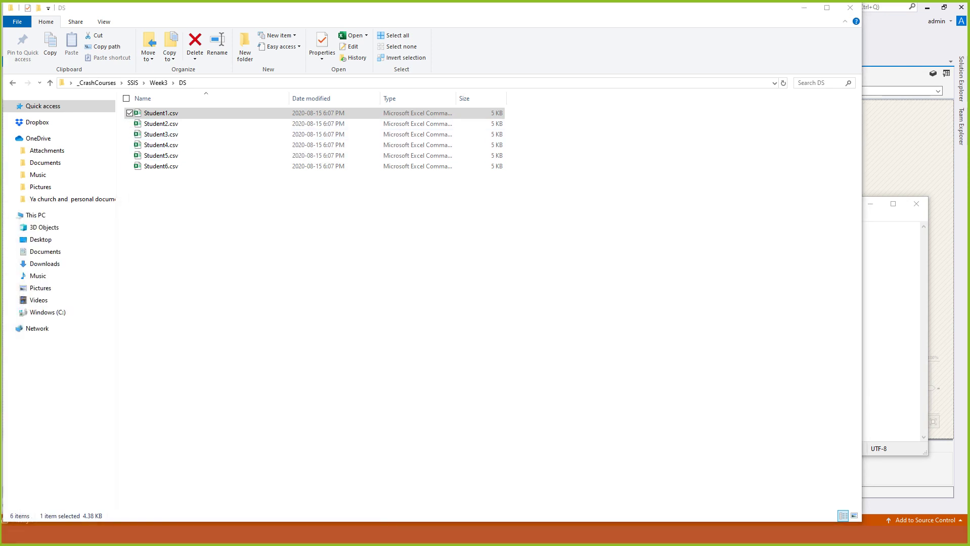
type("6*1")
type("05")
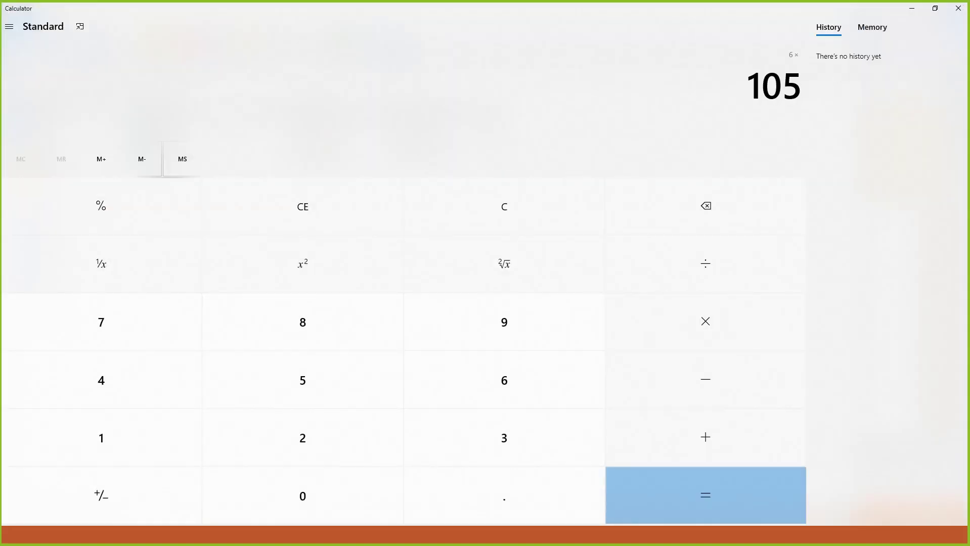
key("Return")
Return to Visual Studio and check the OLE DB Destination's target table, leaving its settings as they are.
key("alt+Tab")
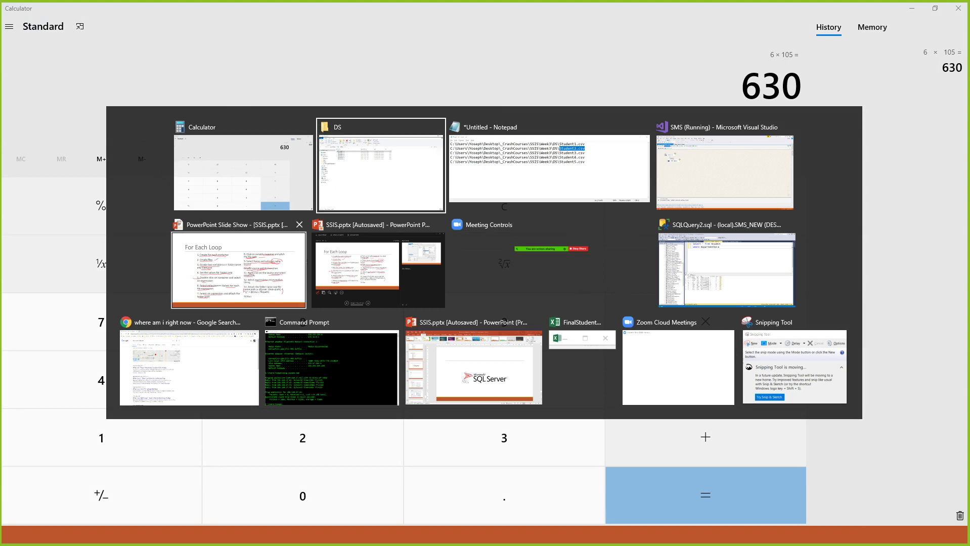
key("Escape")
key("alt+Tab")
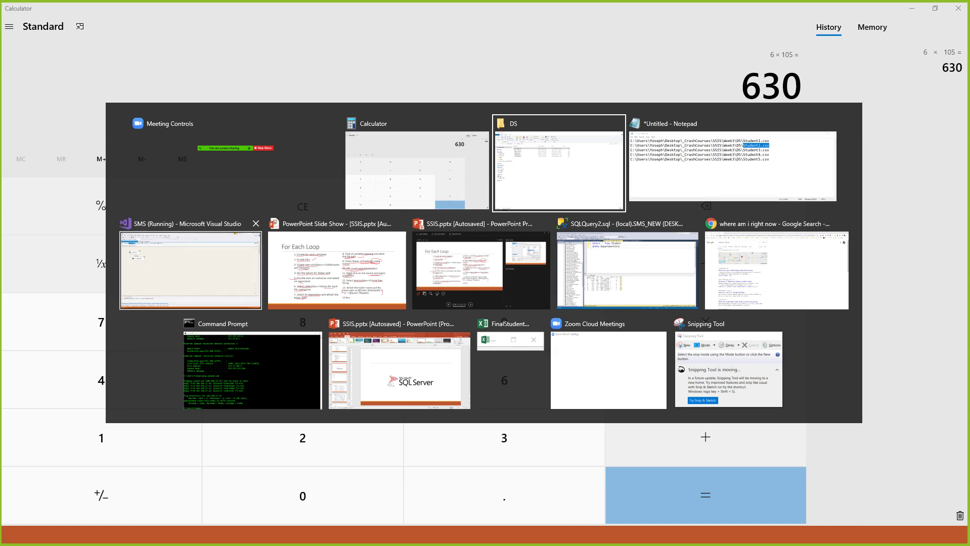
left_click(190, 270)
double_click(123, 180)
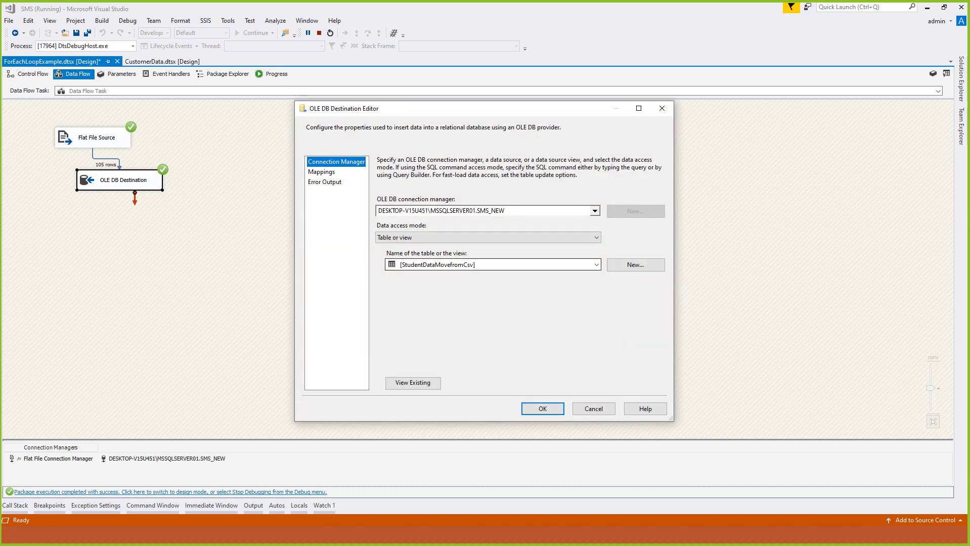
key("Escape")
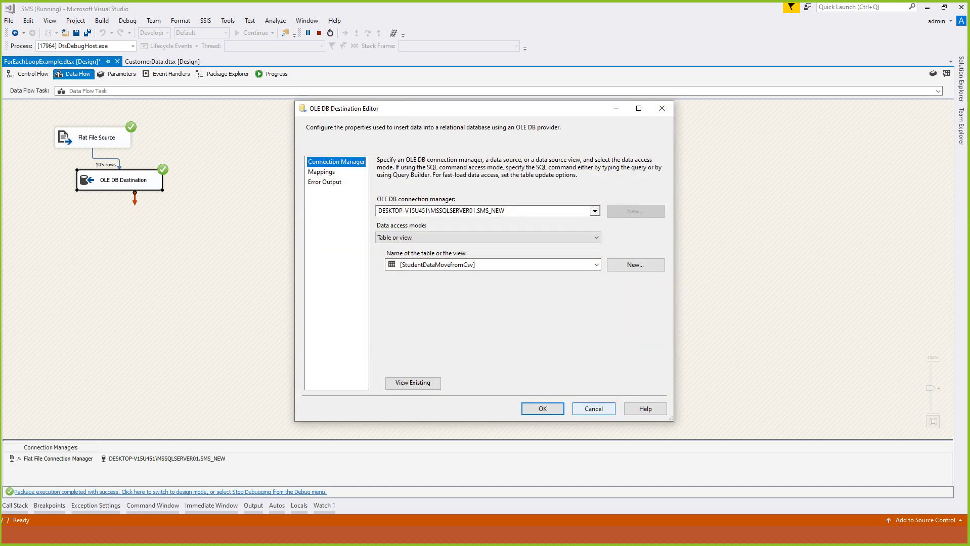
Switch to SQL Server Management Studio and remove the DepartmentId=2 filter line from the Student query.
key("alt+Tab")
key("Tab")
key("Tab")
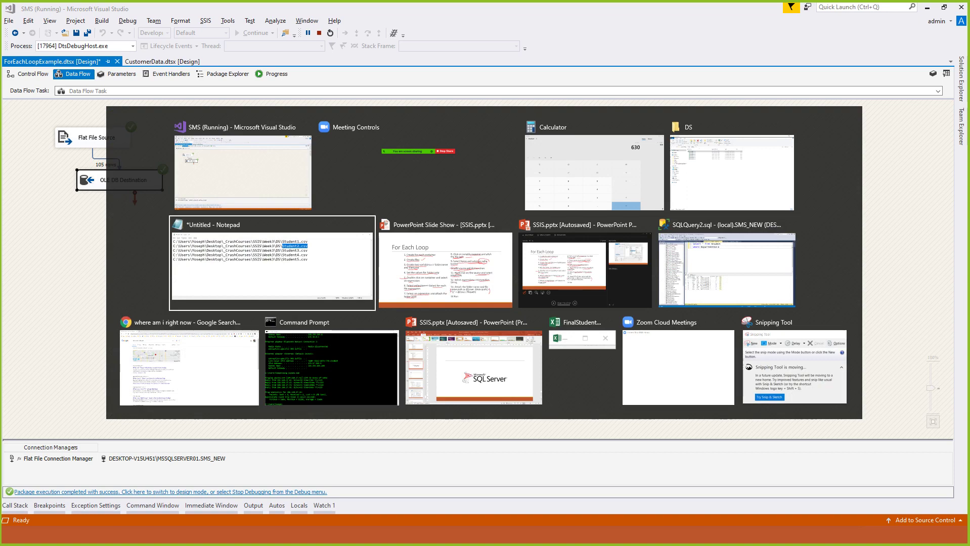
key("Tab")
key("Tab")
key("Tab")
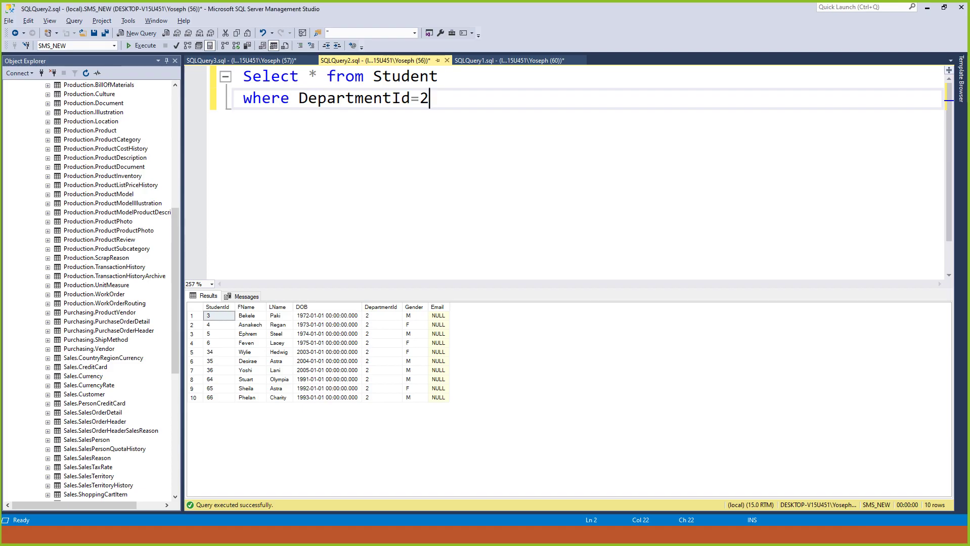
key("shift+Home")
key("BackSpace")
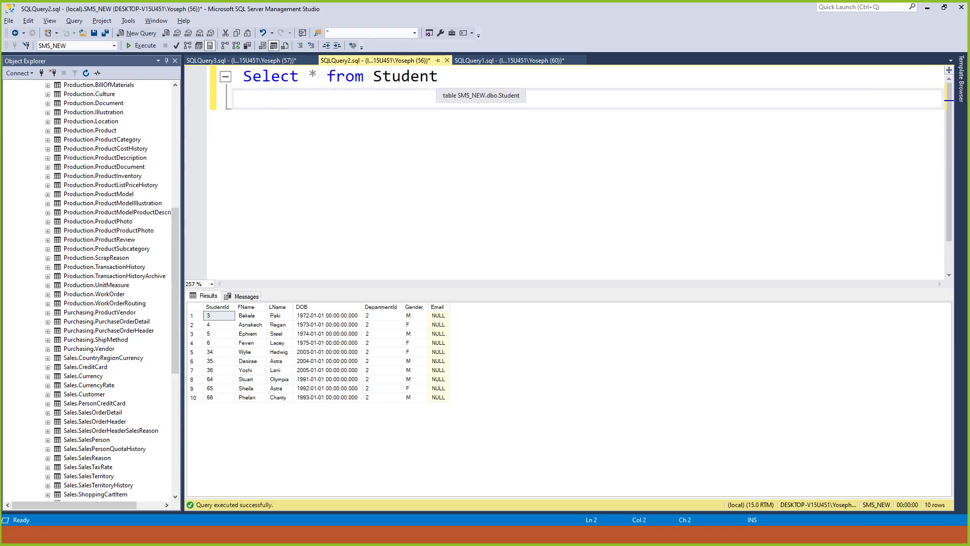
Collapse AdventureWorks2019 in the object tree, expand the tables of SMS_NEW and refresh their list.
scroll(107, 249, "up", 11)
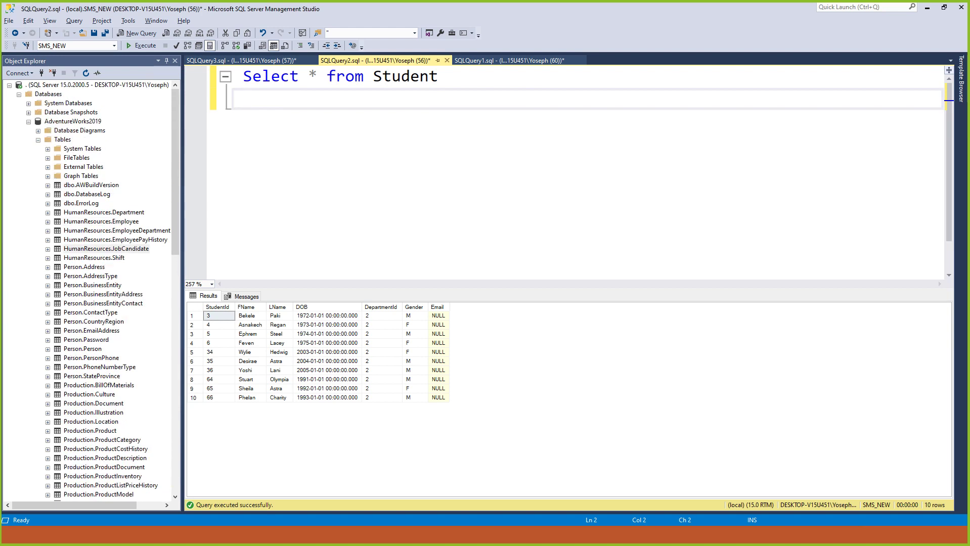
left_click(29, 122)
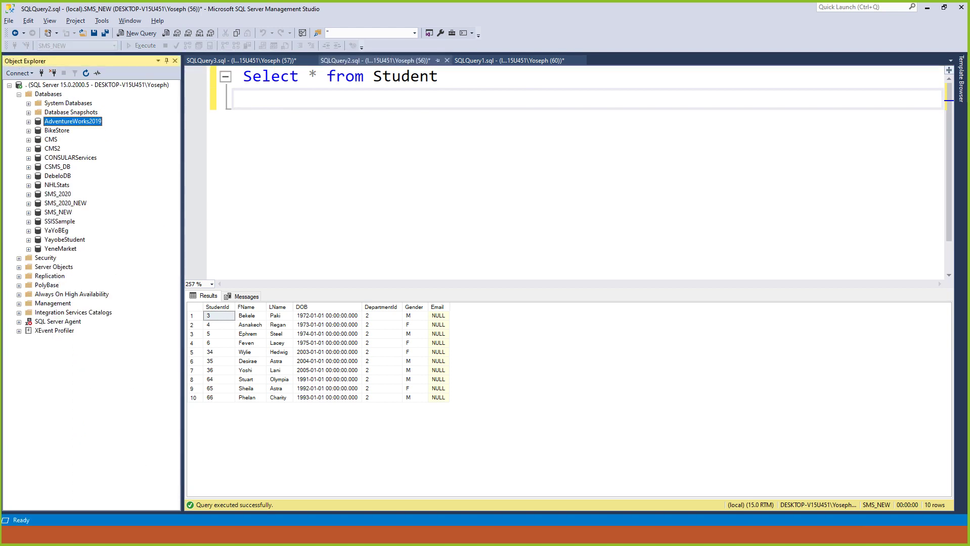
left_click(29, 213)
left_click(63, 103)
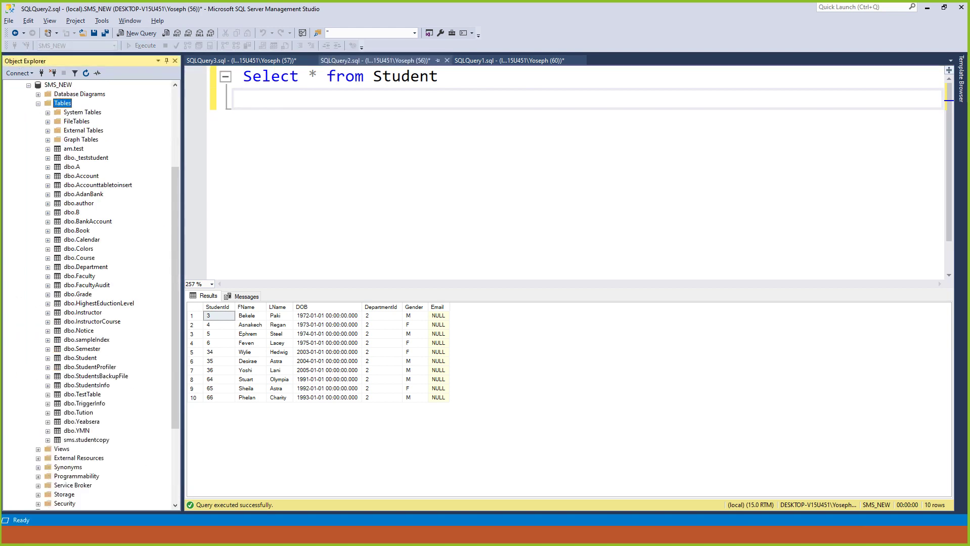
left_click(86, 73)
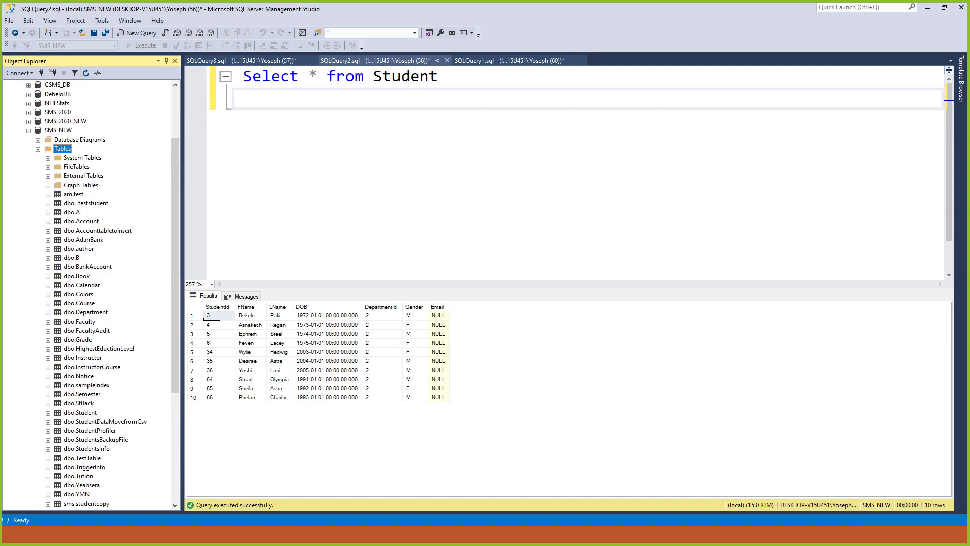
Write the query Select * from [dbo].[StudentDataMovefromCsv] below the Student query.
left_click_drag(106, 422, 245, 98)
left_click(243, 99)
type("Select *")
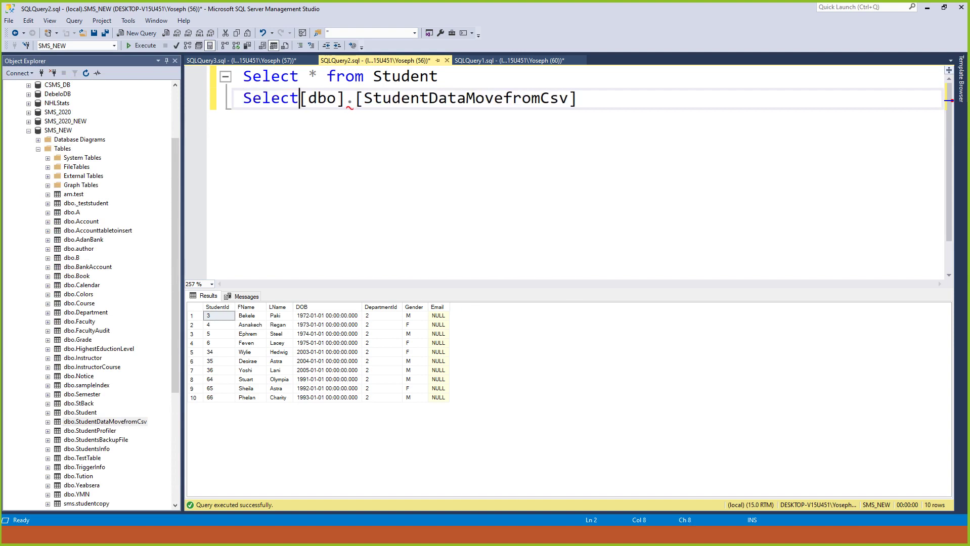
type(" from")
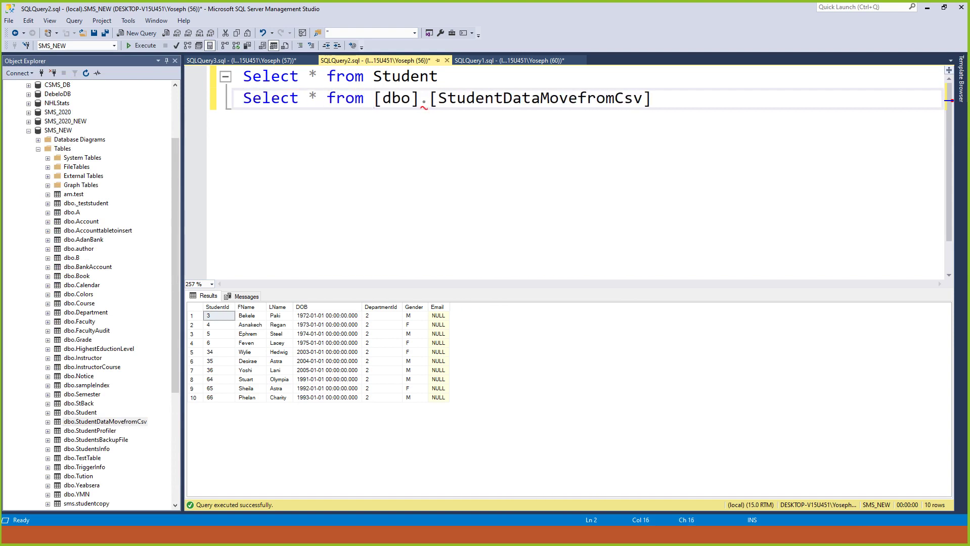
Execute only the StudentDataMovefromCsv query and check the number of affected rows in its messages.
left_click_drag(652, 99, 233, 99)
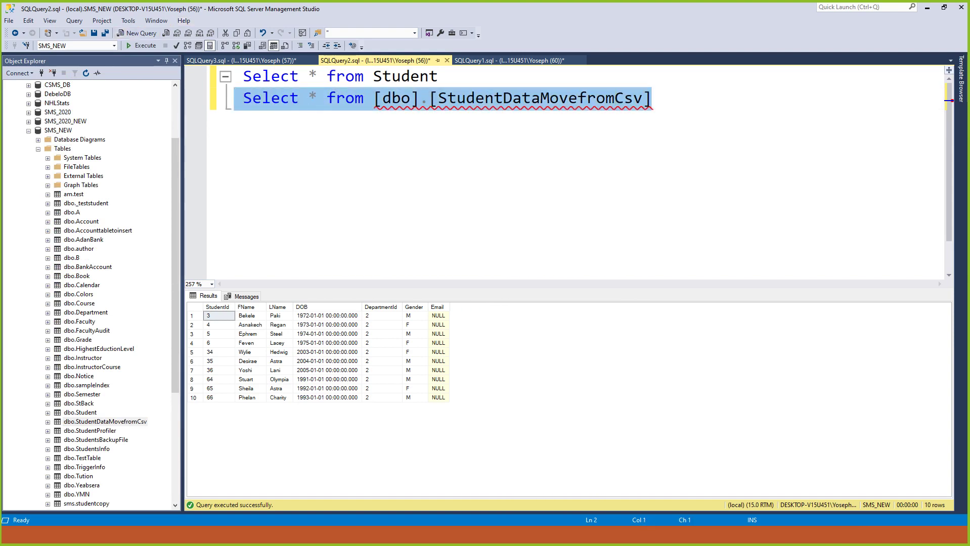
left_click(143, 45)
left_click(243, 296)
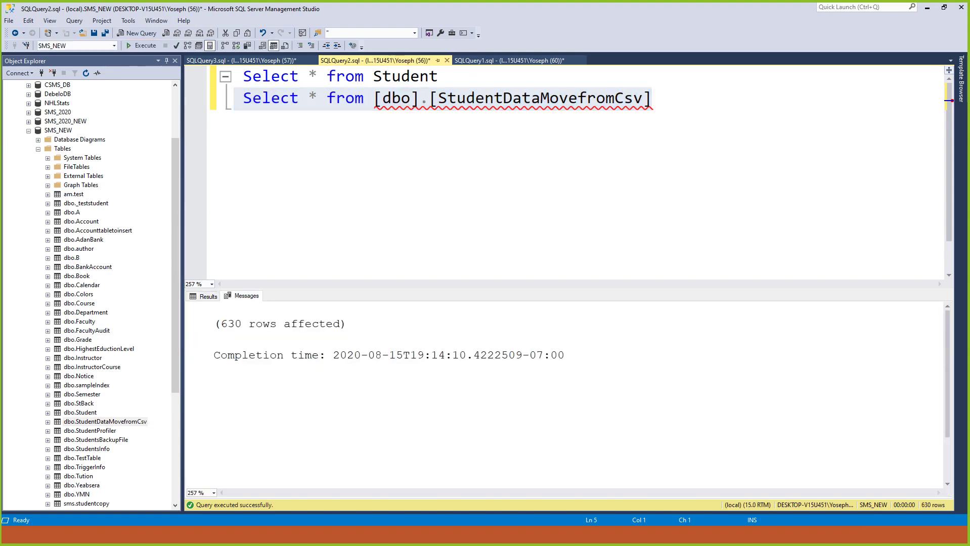
left_click_drag(256, 324, 214, 324)
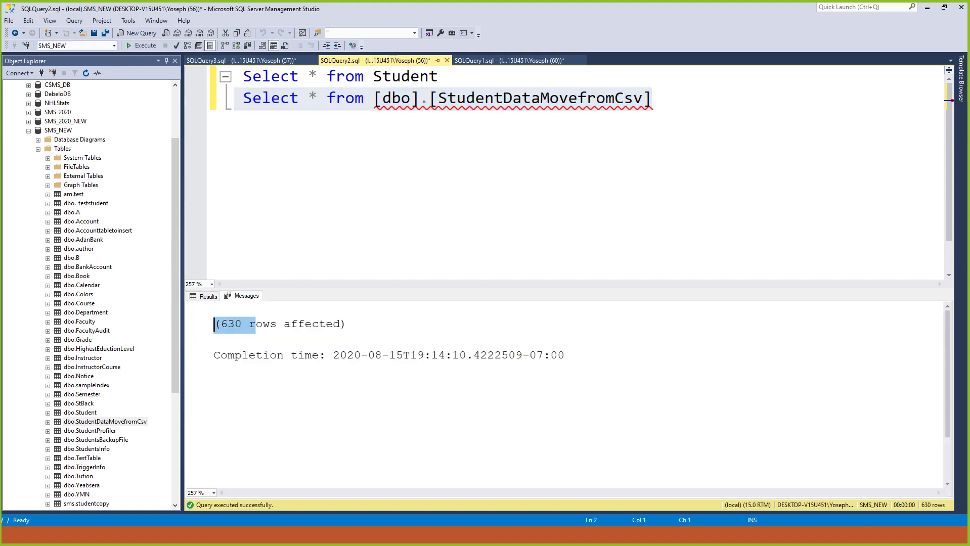